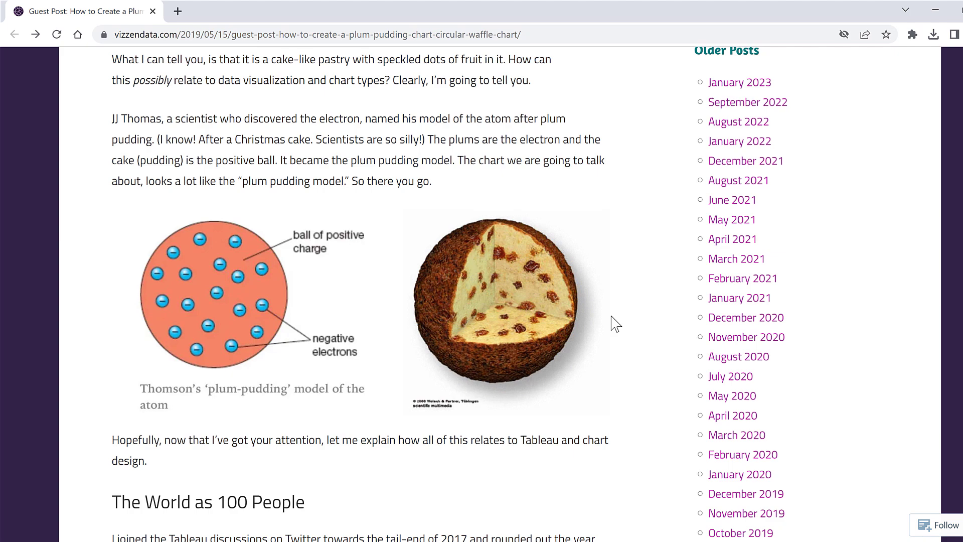
- Scroll through the post and open the linked hydra.nat circle-packing page
scroll(616, 324, up, 10)
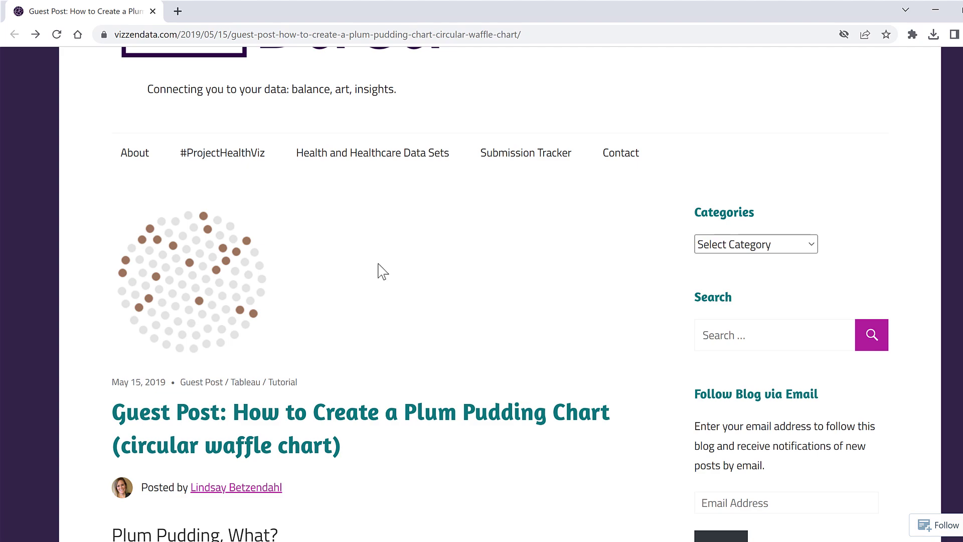
scroll(477, 262, down, 20)
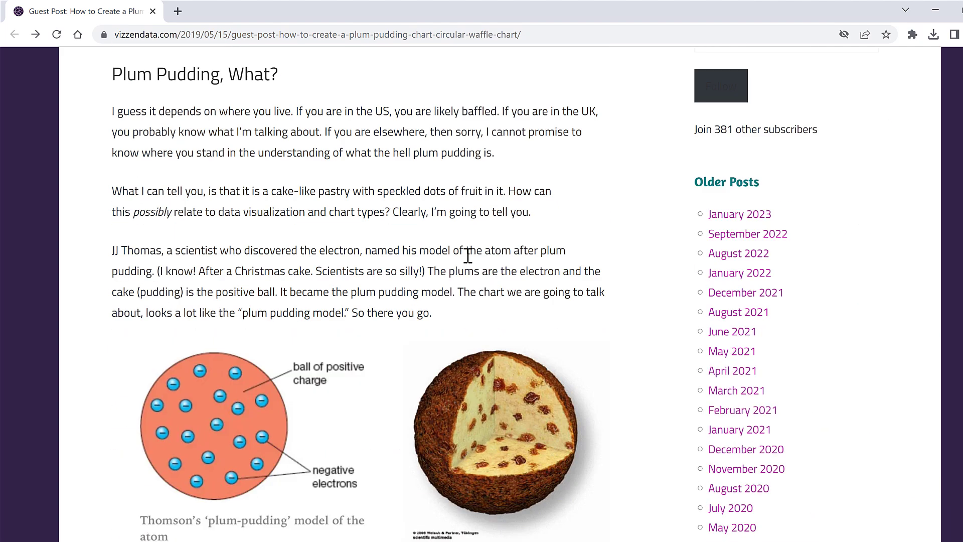
scroll(466, 261, down, 8)
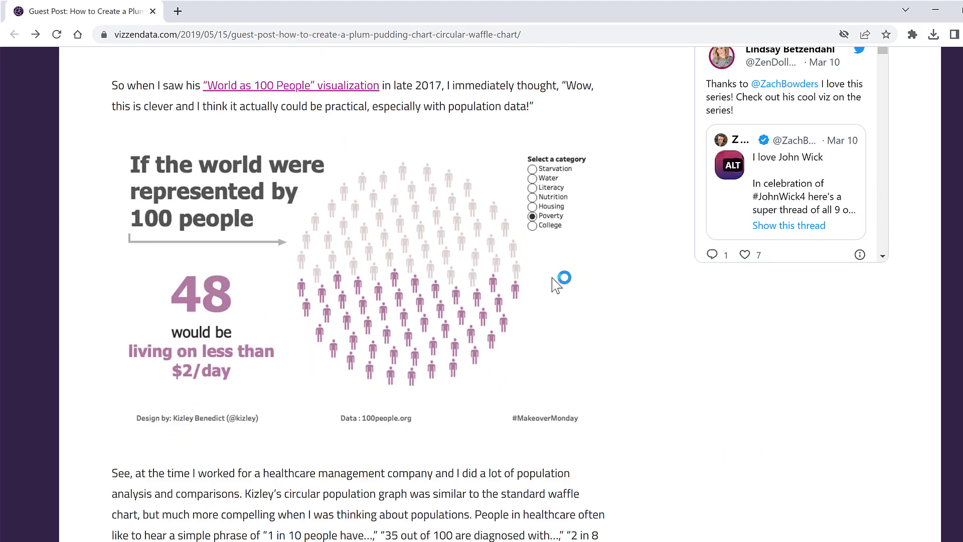
scroll(559, 286, down, 1)
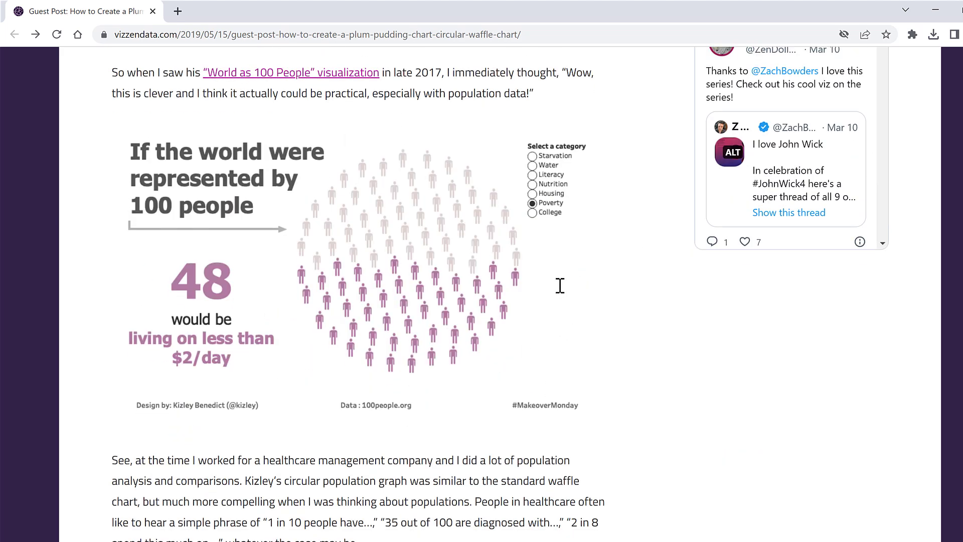
scroll(560, 286, down, 15)
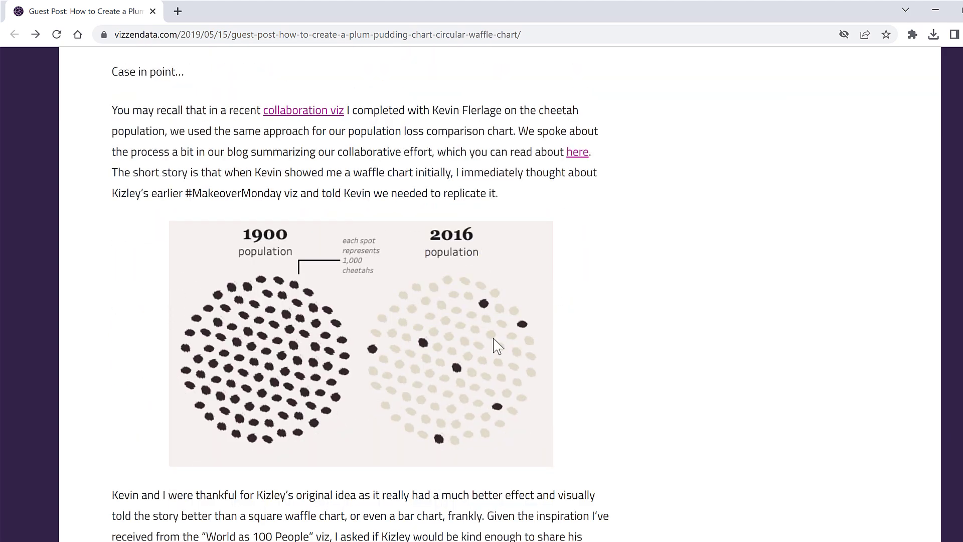
scroll(598, 280, down, 3)
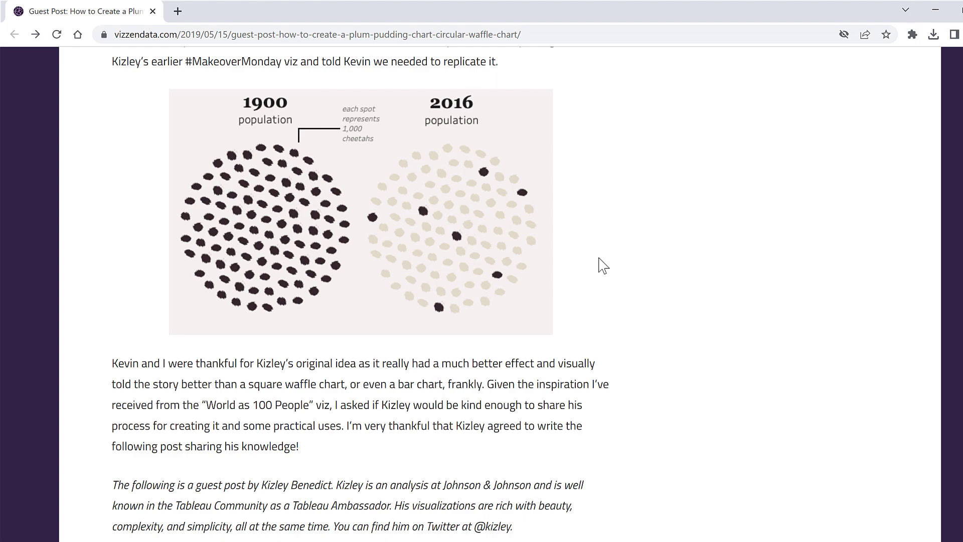
scroll(608, 254, down, 8)
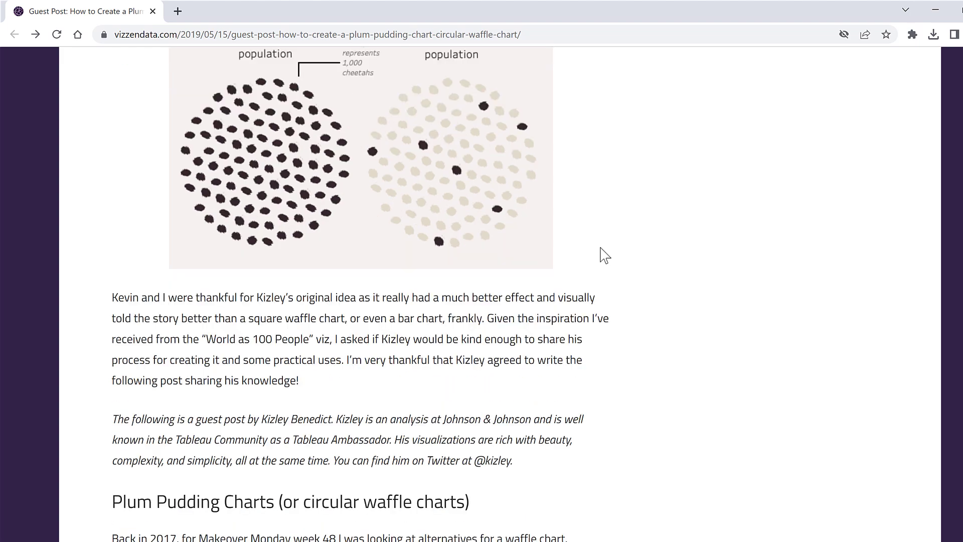
scroll(604, 255, down, 1)
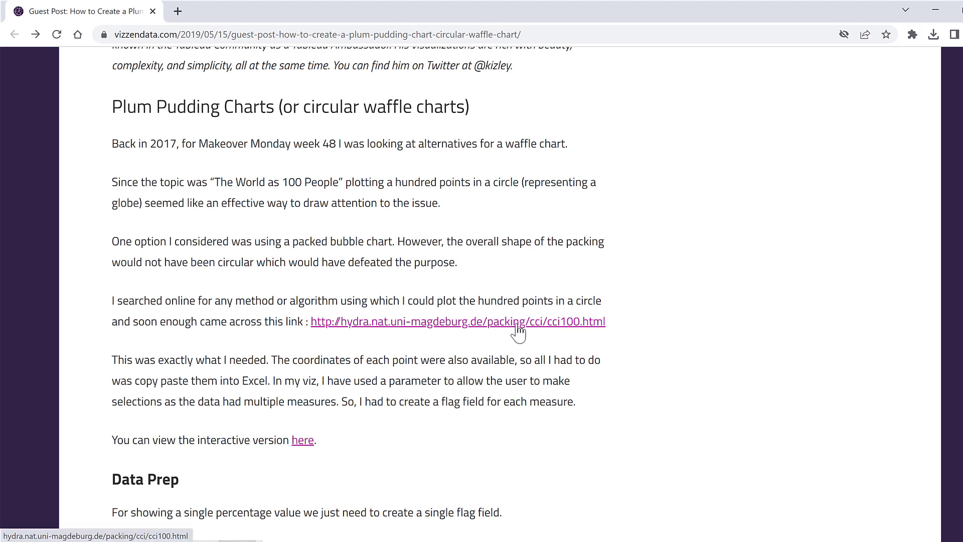
click(516, 324)
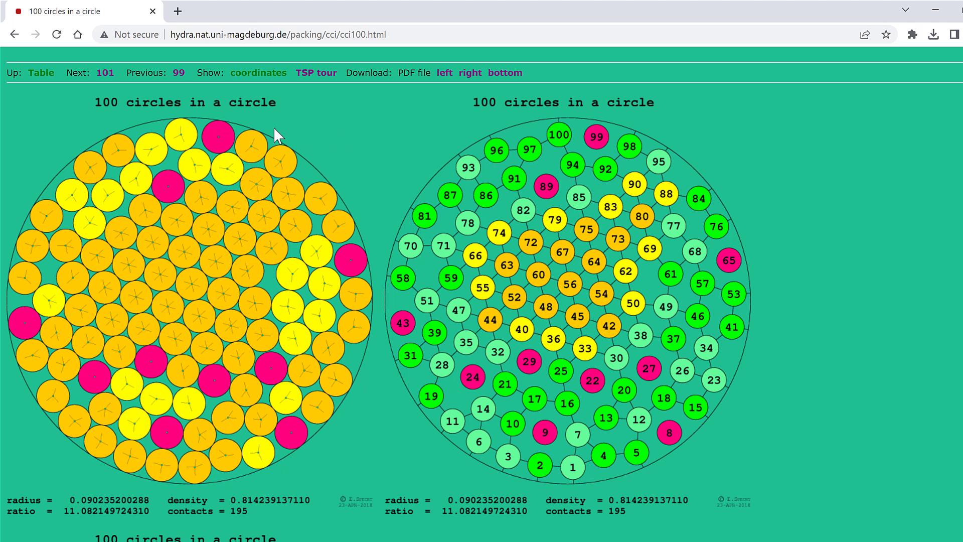
- Open the 100-circle coordinates file cci100.txt and copy its entire contents
click(253, 75)
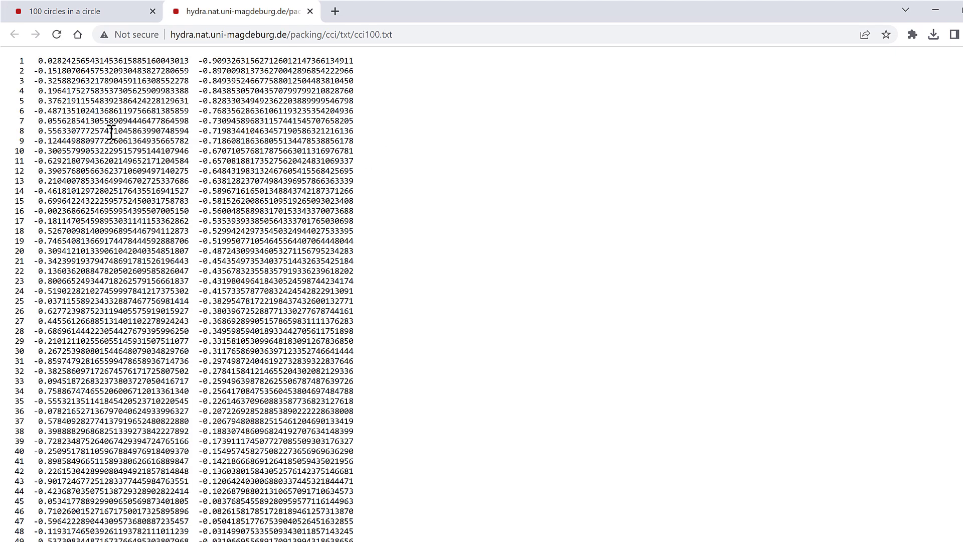
scroll(319, 149, down, 10)
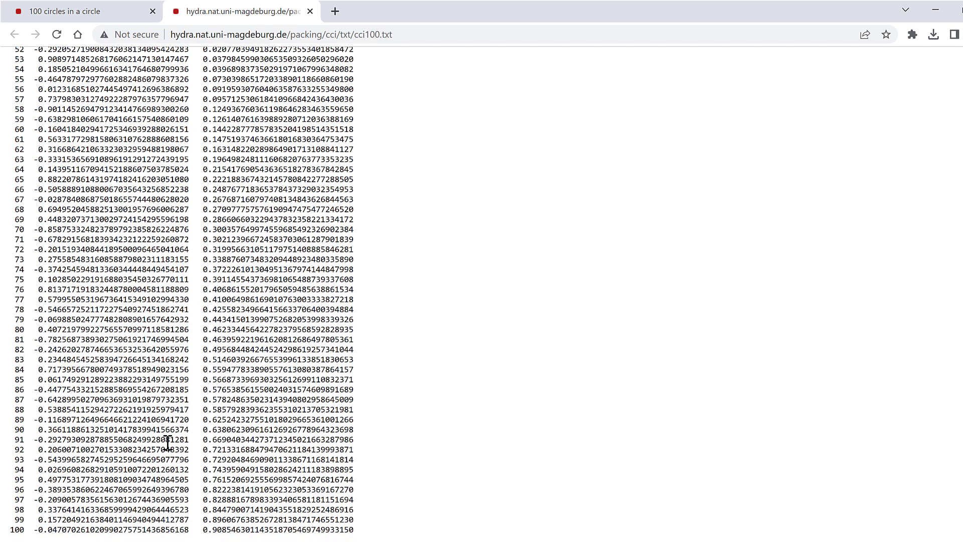
scroll(441, 272, up, 10)
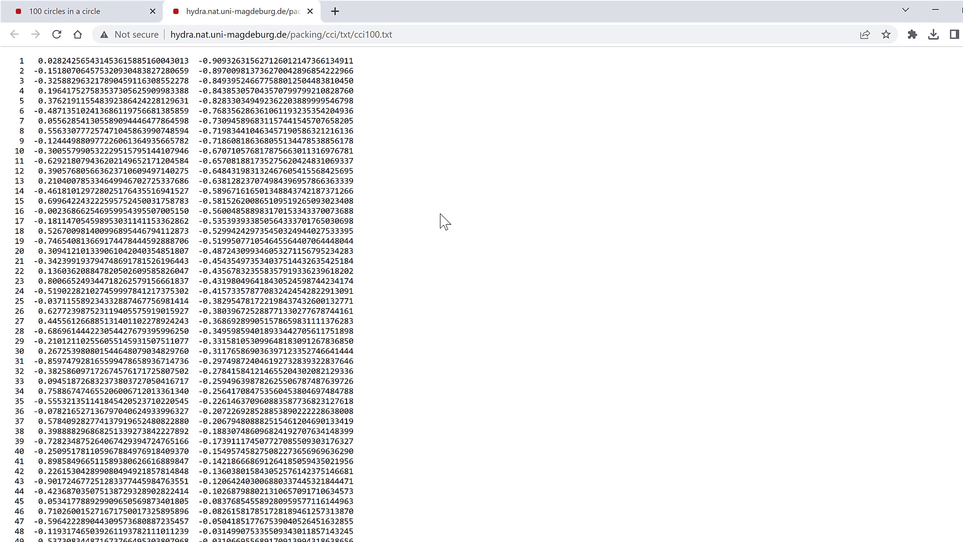
key(ctrl+a)
scroll(442, 220, down, 10)
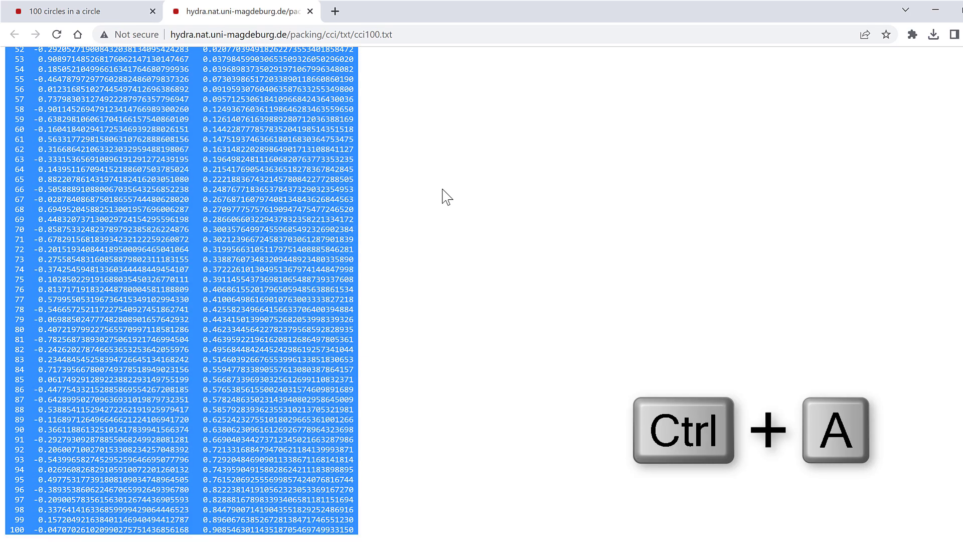
key(ctrl+c)
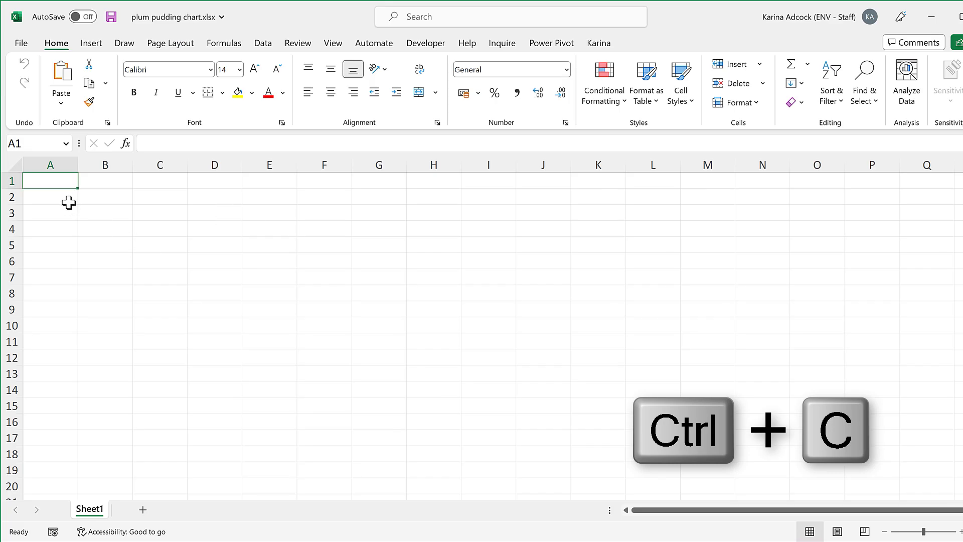
- Paste the coordinate lines starting at A2 and autofit column A to fit them
click(69, 203)
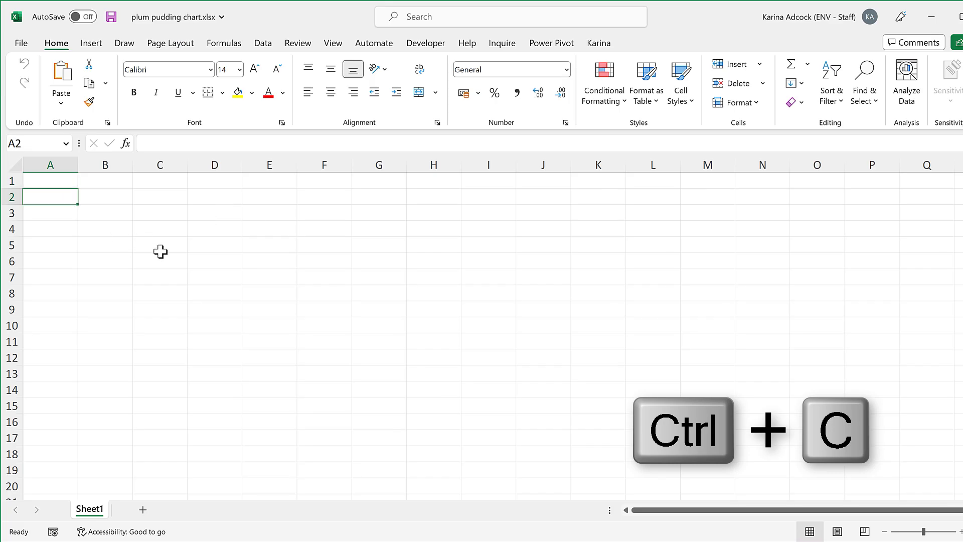
key(ctrl+v)
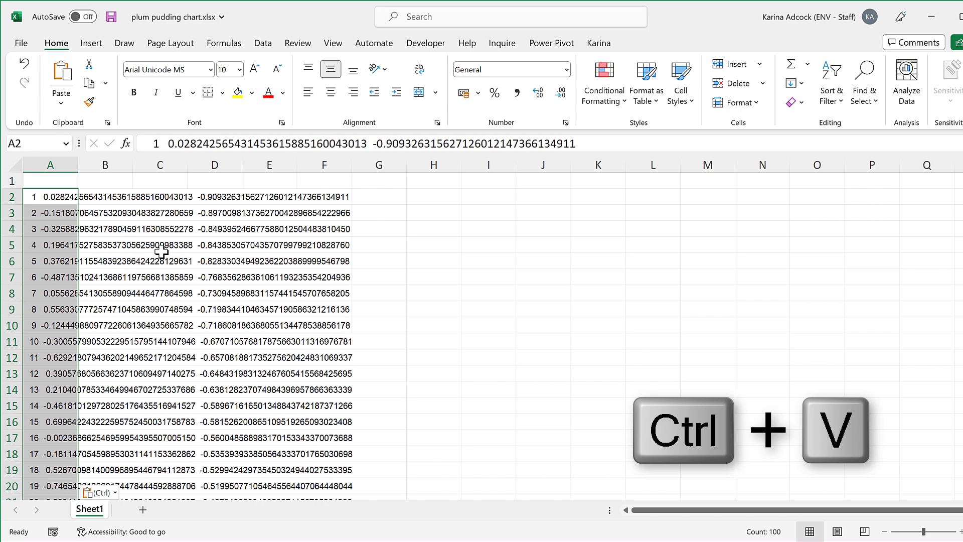
double_click(82, 163)
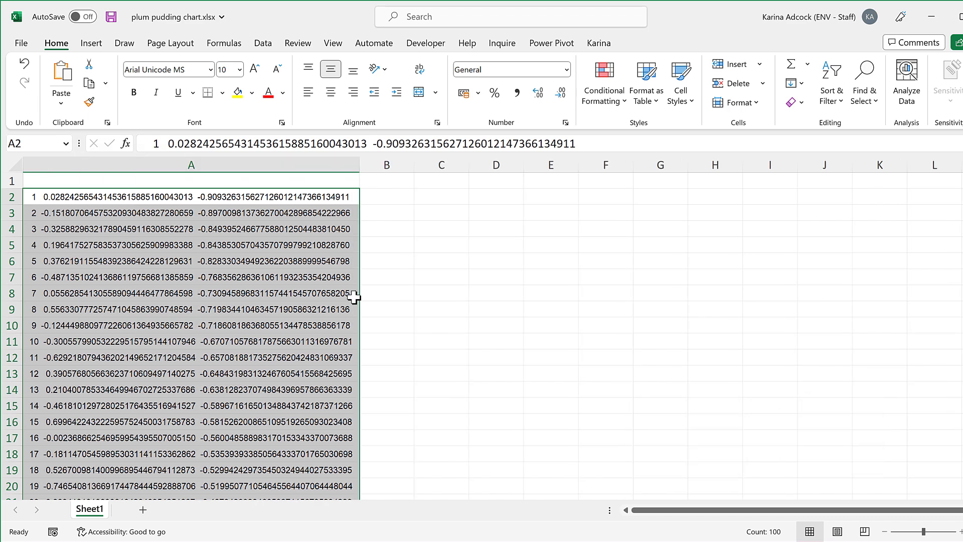
- Split column A's coordinate lines into separate columns with Text to Columns, delimited by spaces
click(262, 44)
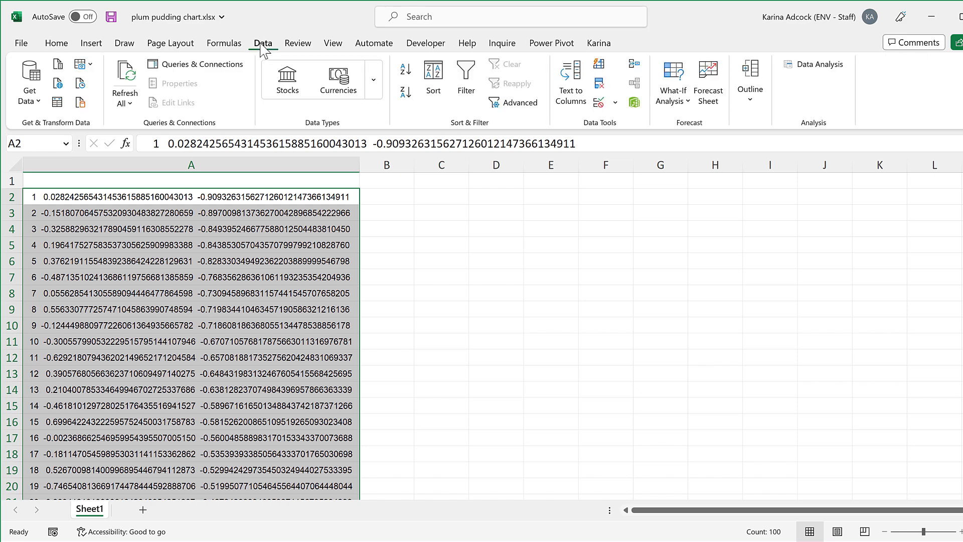
click(572, 101)
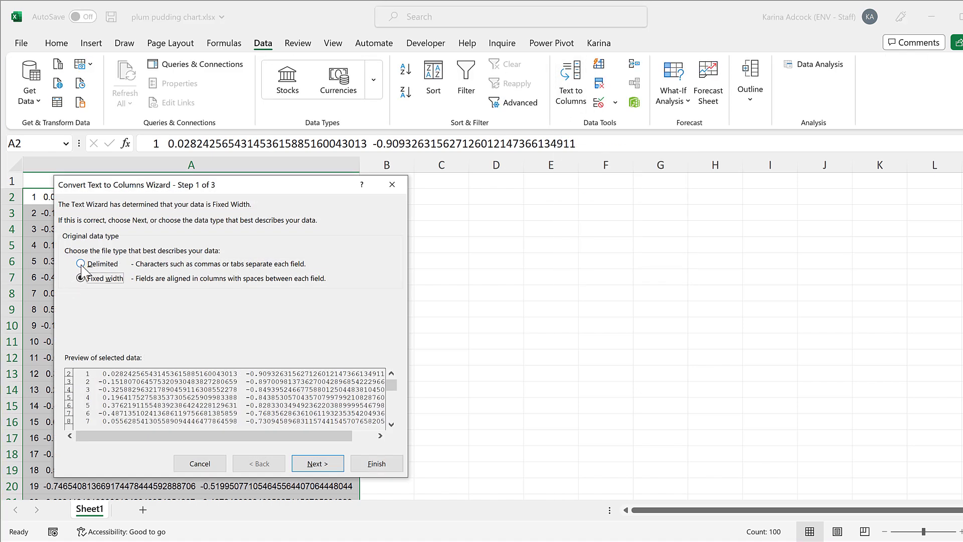
click(81, 264)
click(317, 462)
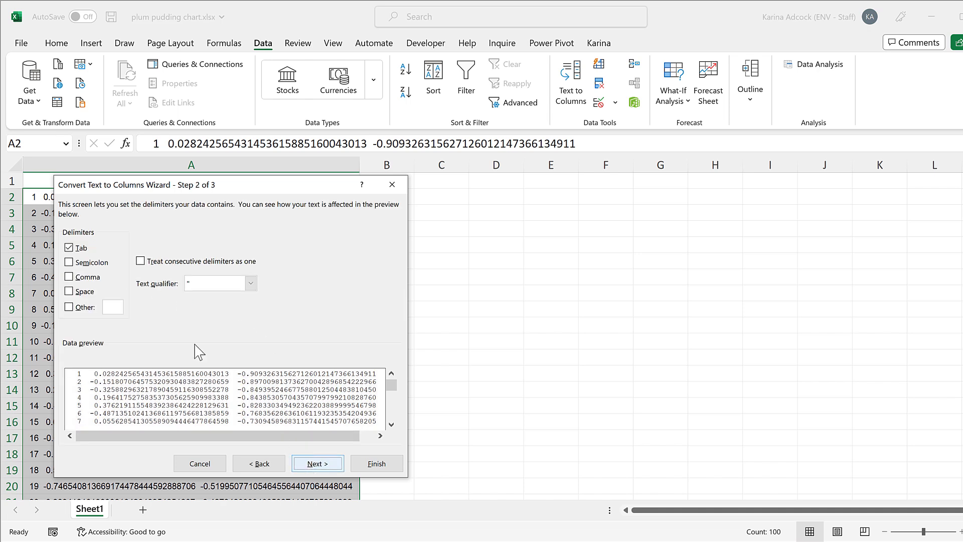
click(70, 291)
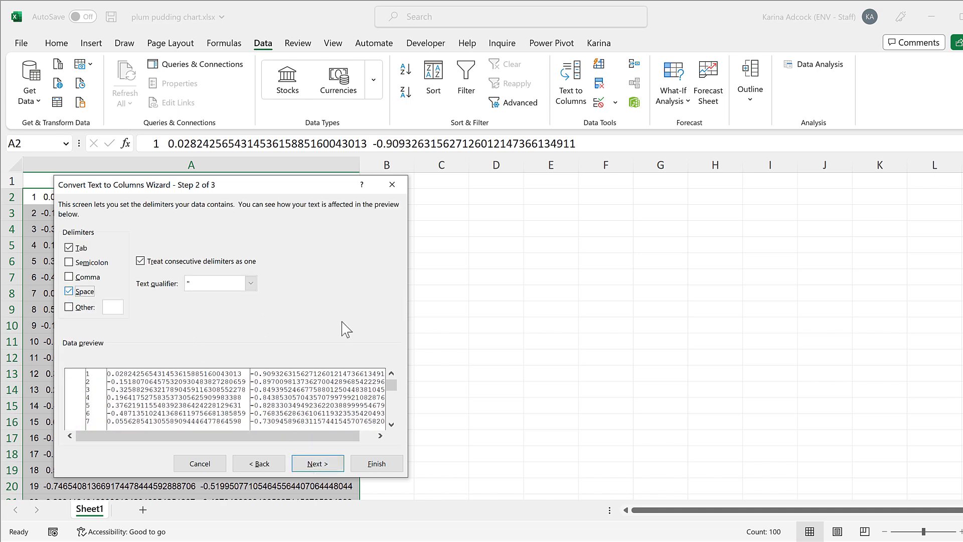
click(329, 464)
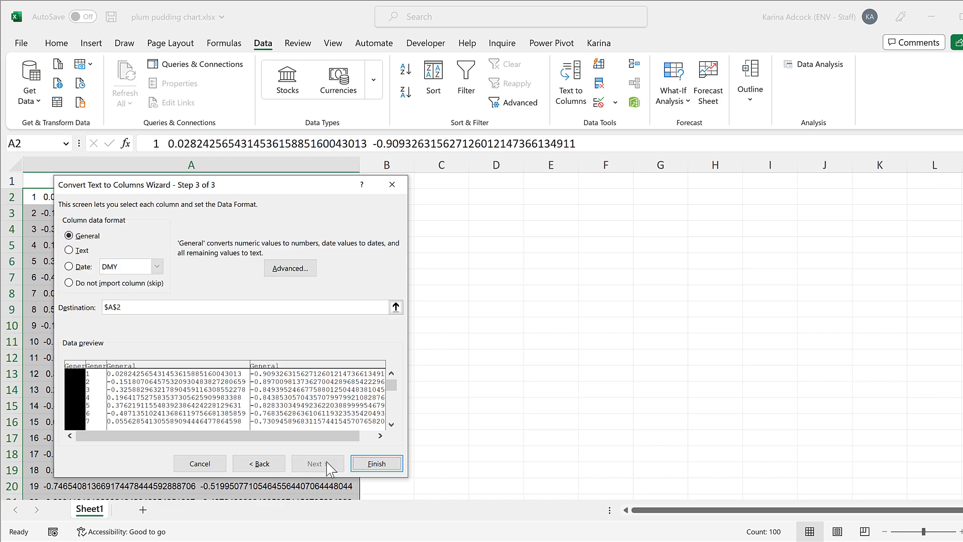
click(370, 469)
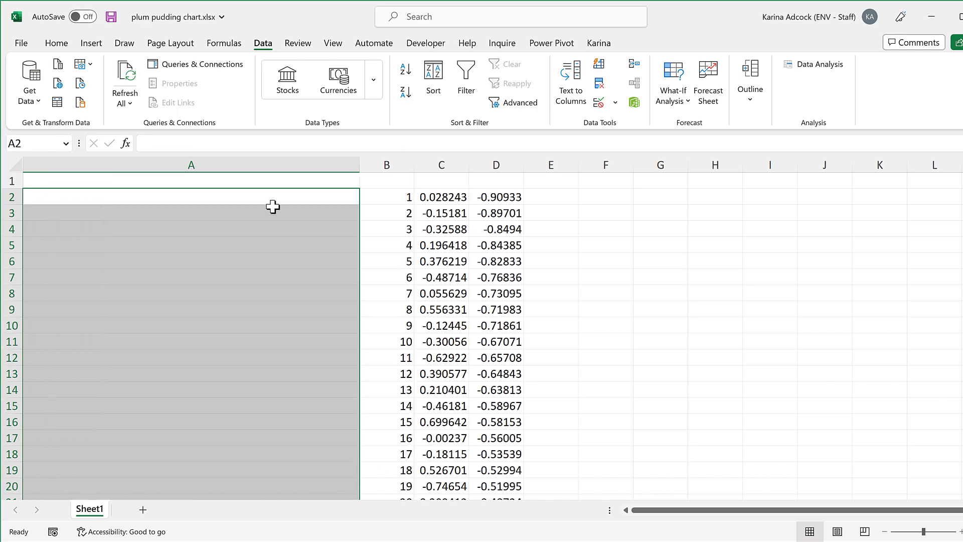
- Delete the now-empty column A
click(263, 164)
right_click(264, 161)
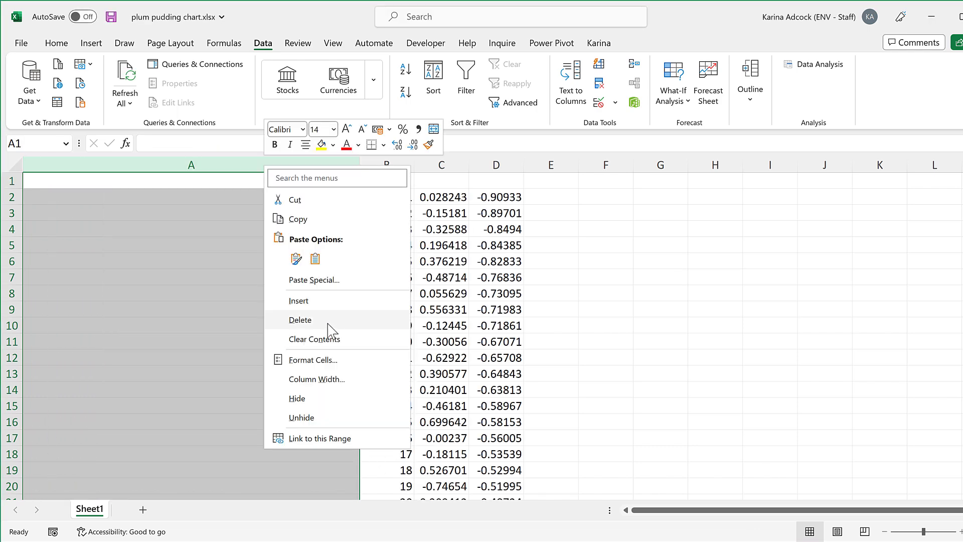
click(314, 319)
- Enter the headers no., x and y in cells A1 to C1
click(54, 179)
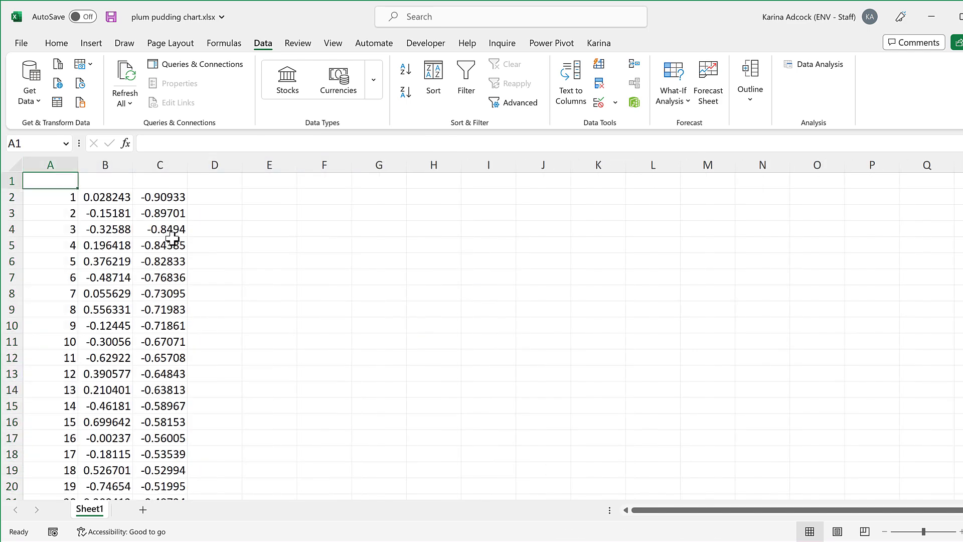
text(no.)
key(Tab)
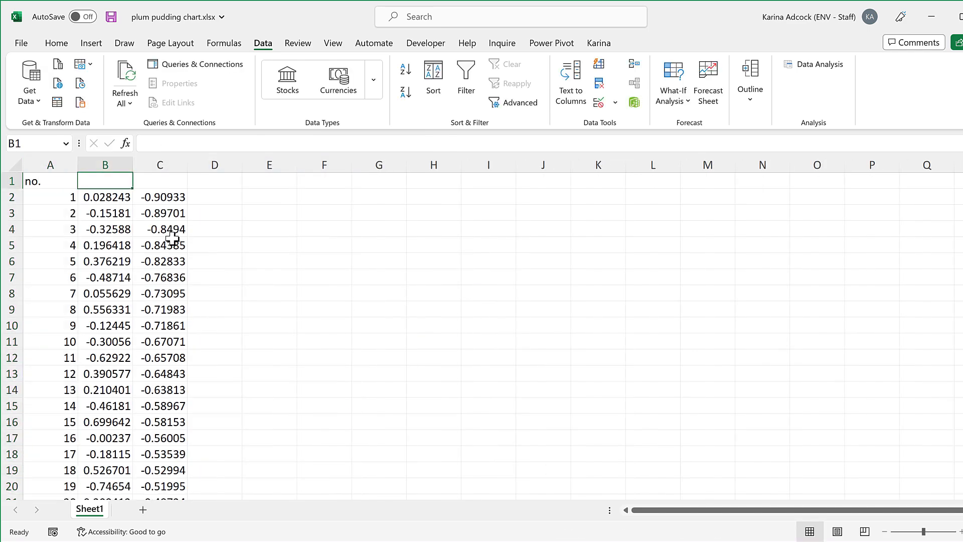
text(x)
key(Tab)
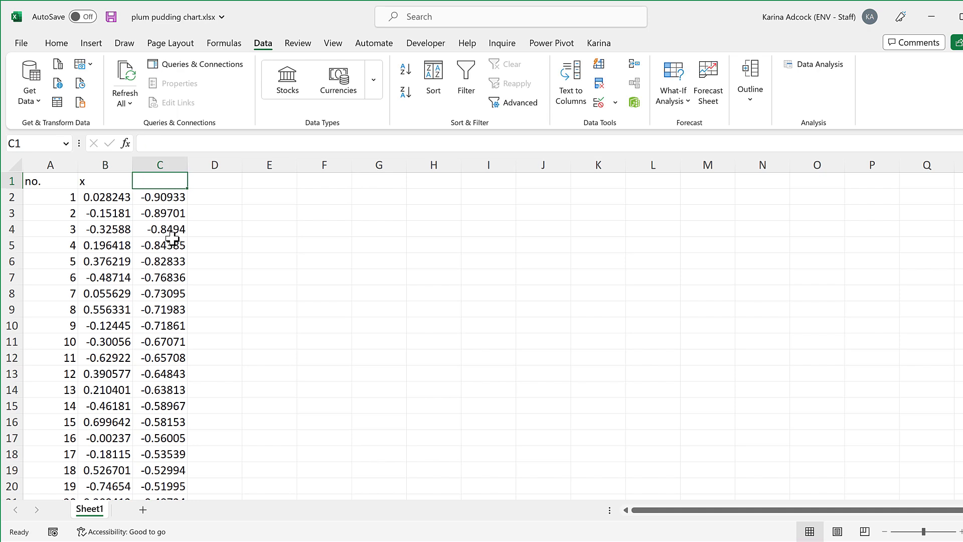
text(y)
key(Tab)
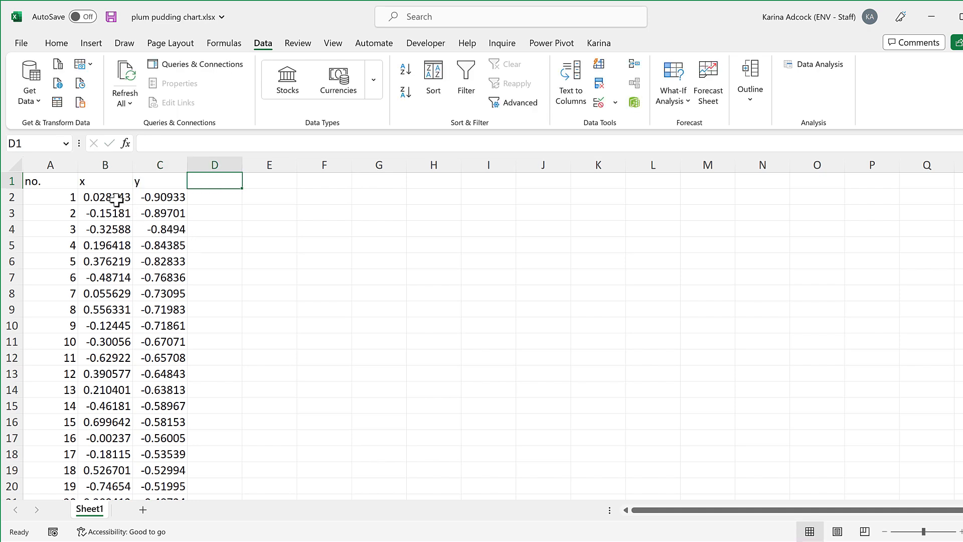
- Select all 100 x and y values in B2:C101
drag(116, 200, 172, 224)
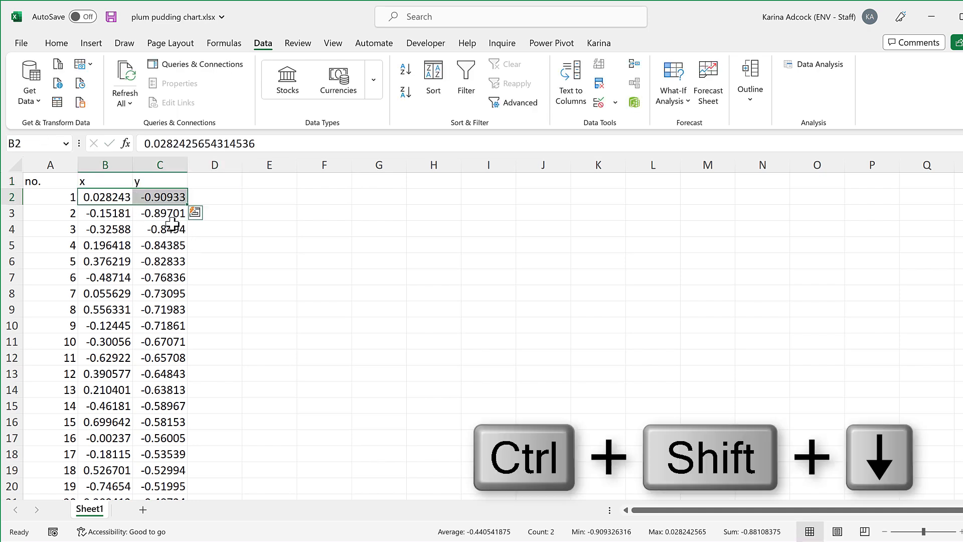
key(ctrl+shift+Down)
scroll(278, 246, up, 20)
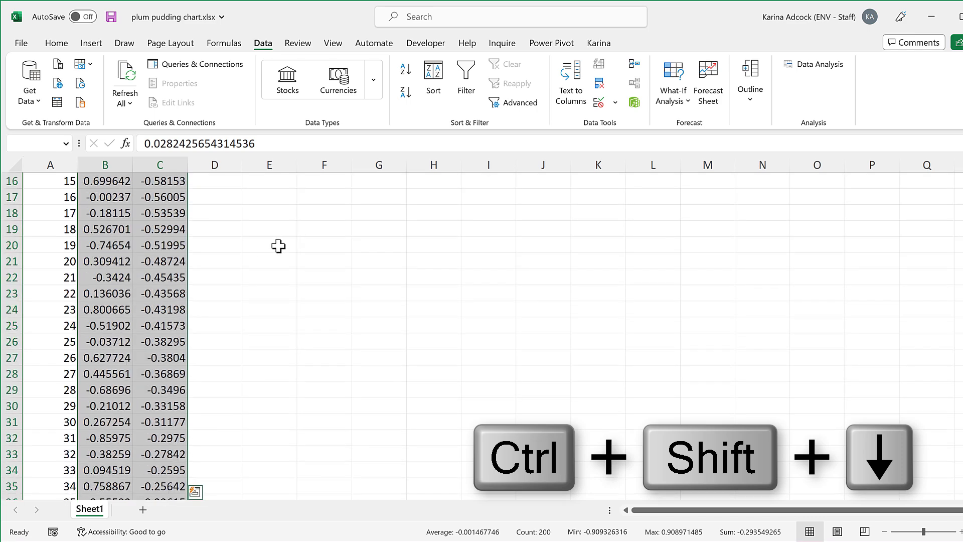
scroll(279, 245, up, 5)
- Insert a basic Scatter chart of the selected x and y values
click(91, 44)
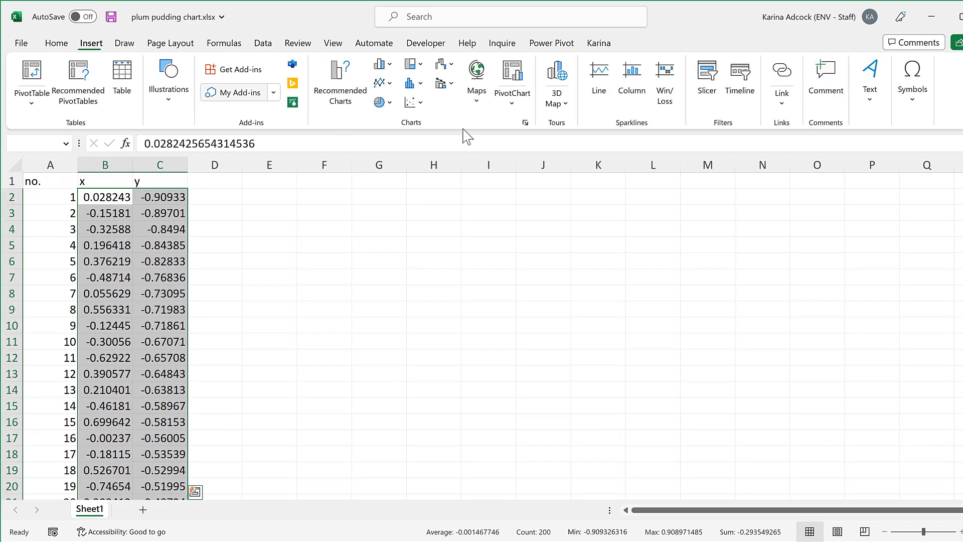
click(414, 103)
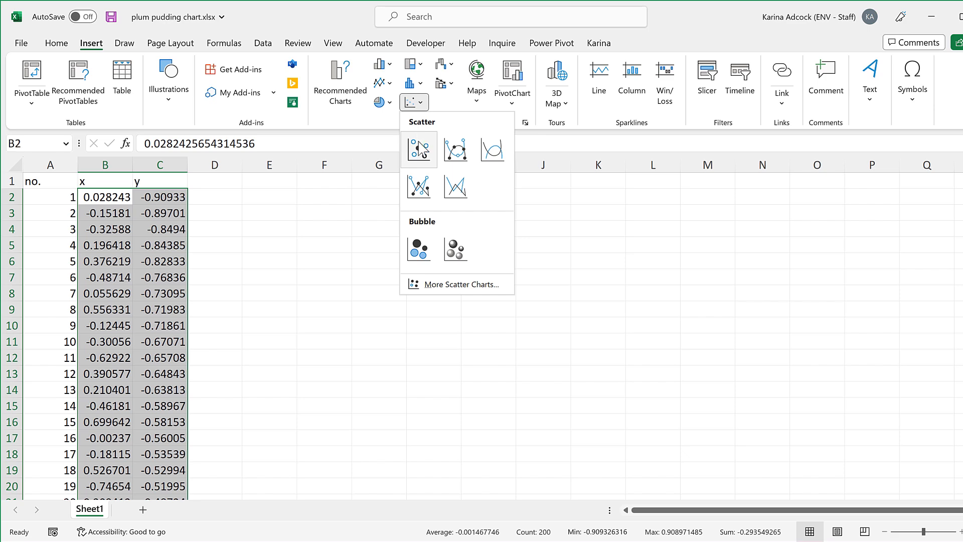
click(419, 147)
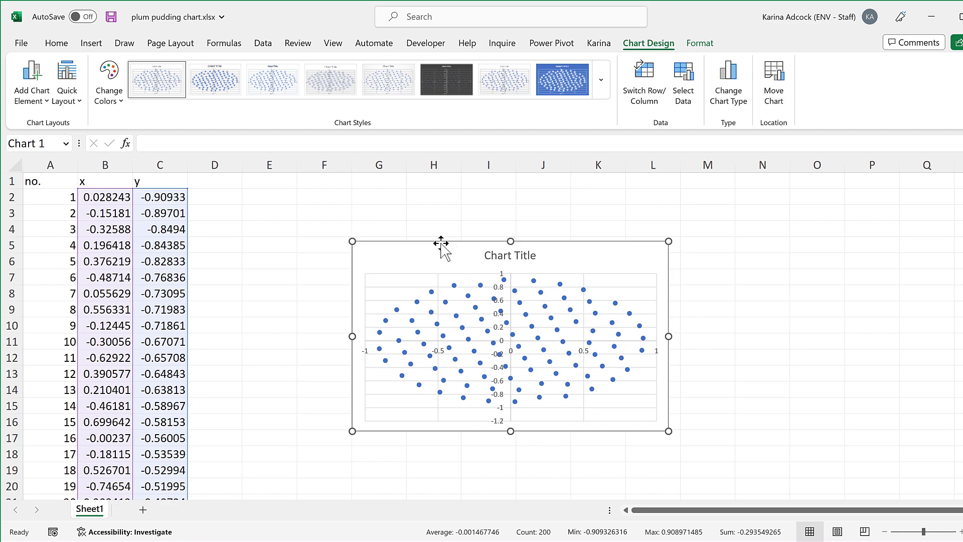
- Move the chart two columns right and set the vertical axis bounds to -1 and 1
double_click(441, 243)
drag(372, 228, 506, 213)
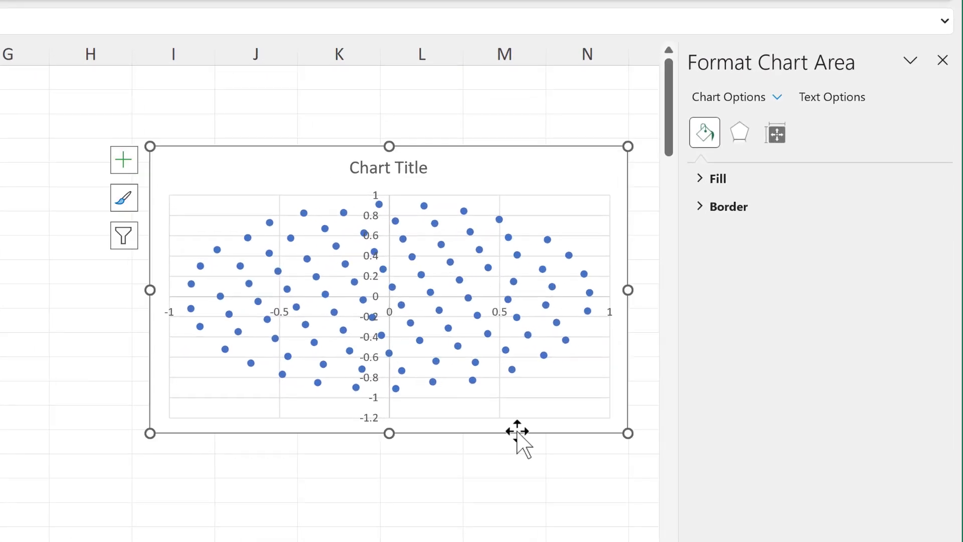
click(376, 197)
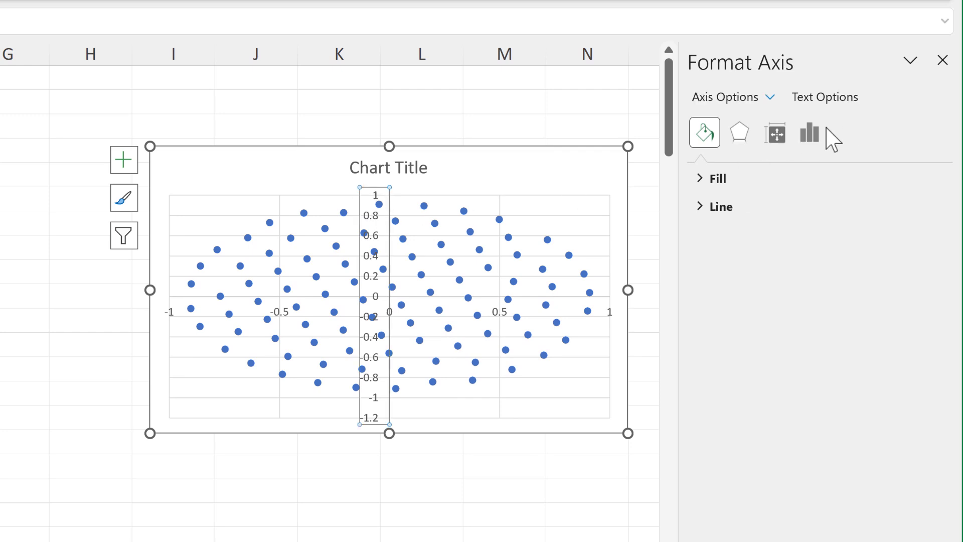
click(815, 137)
click(775, 182)
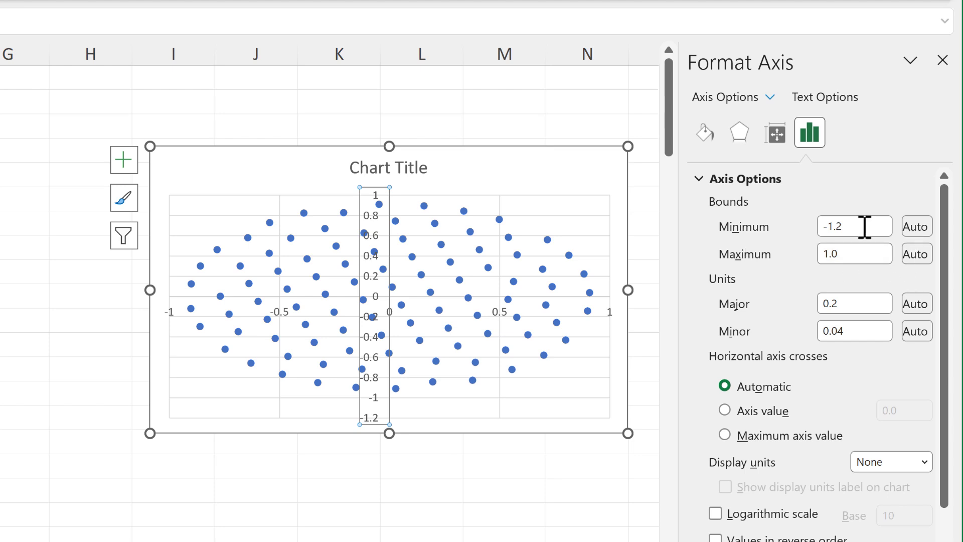
drag(859, 228, 806, 244)
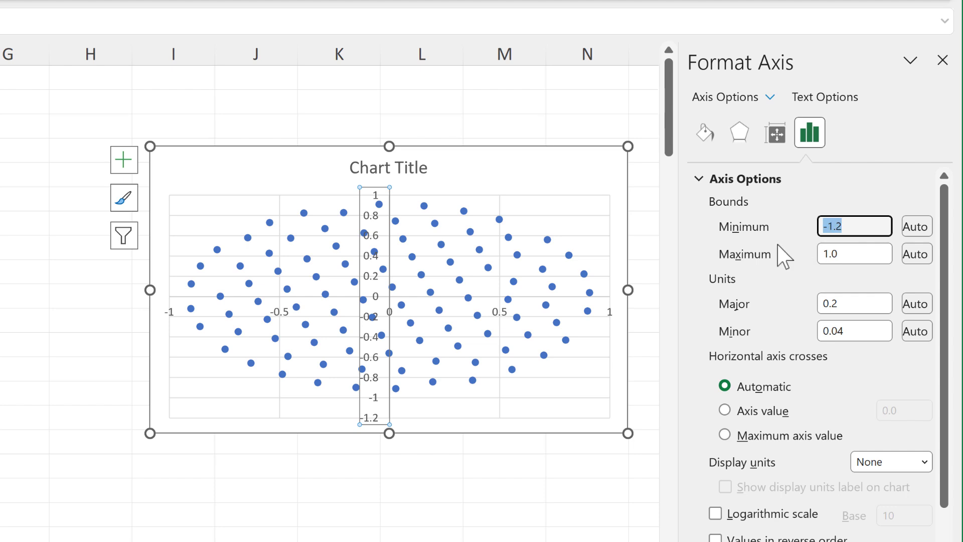
text(-1)
key(Return)
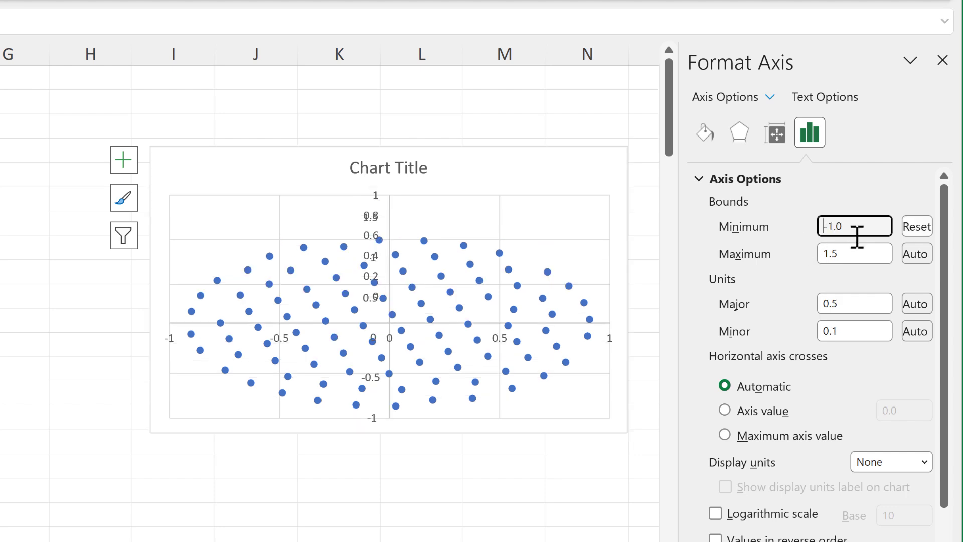
drag(832, 254, 802, 258)
text(1)
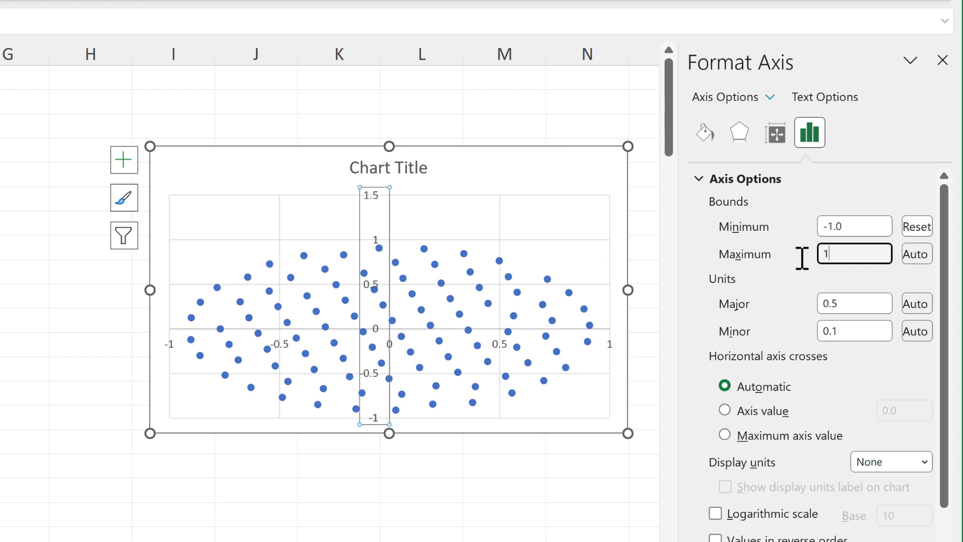
key(Return)
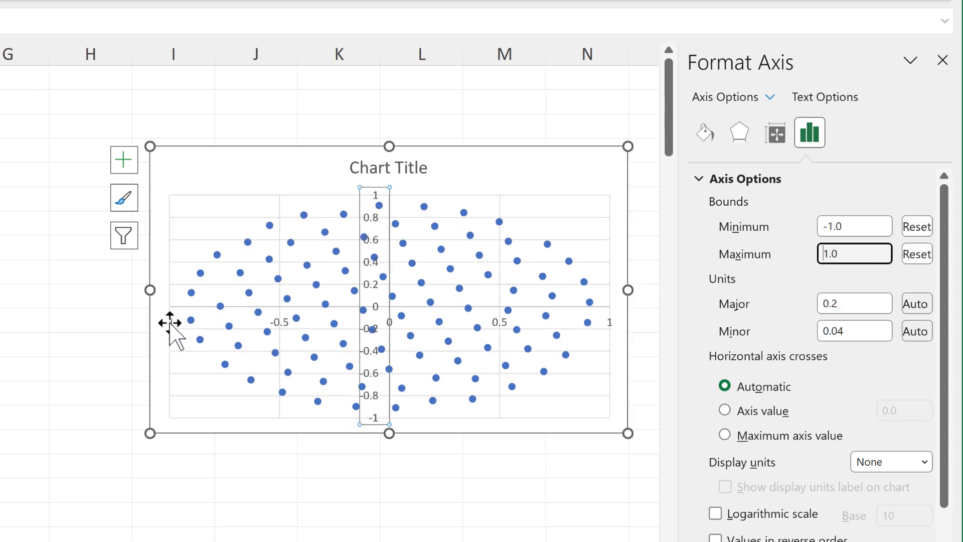
- Set the horizontal axis bounds to minimum -1 and maximum 1
click(169, 323)
drag(859, 227, 798, 236)
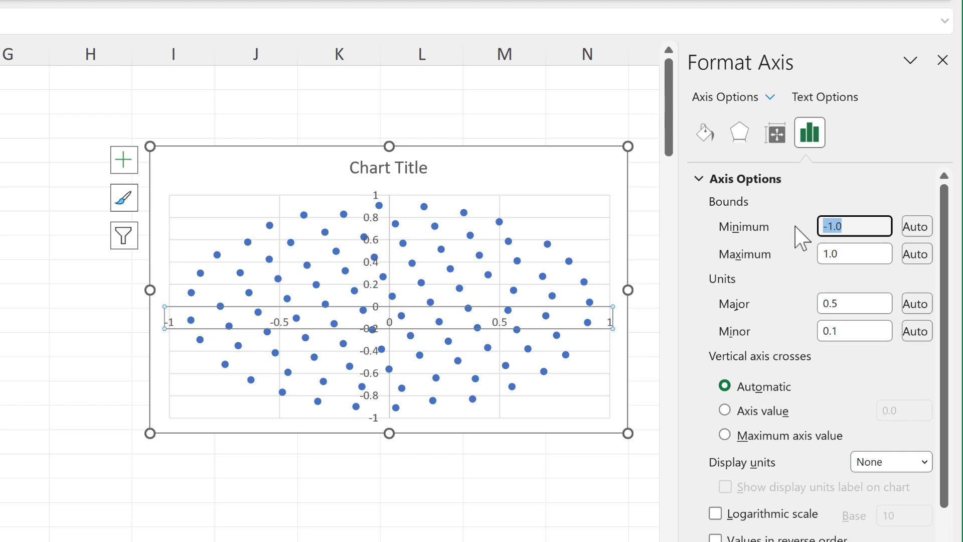
text(-1)
key(Return)
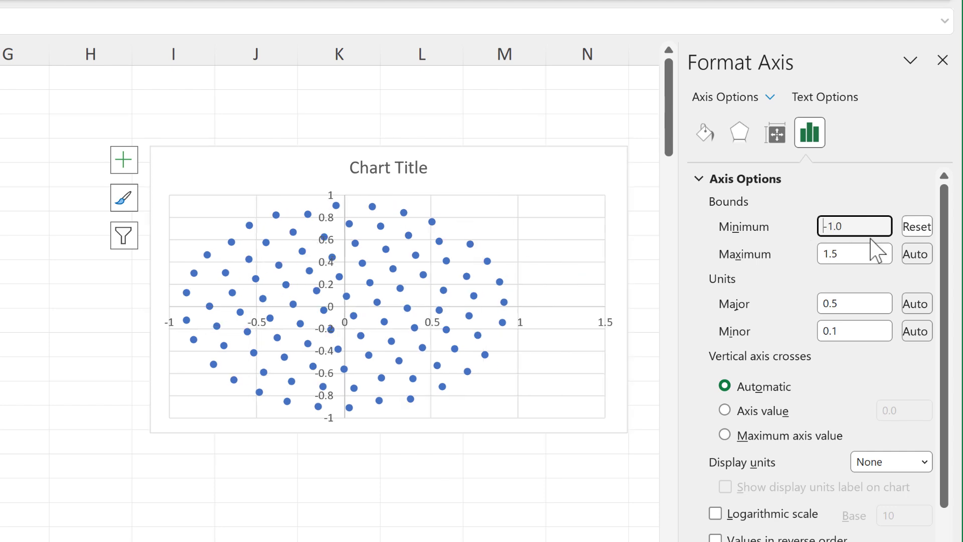
drag(875, 253, 811, 254)
text(1)
key(Return)
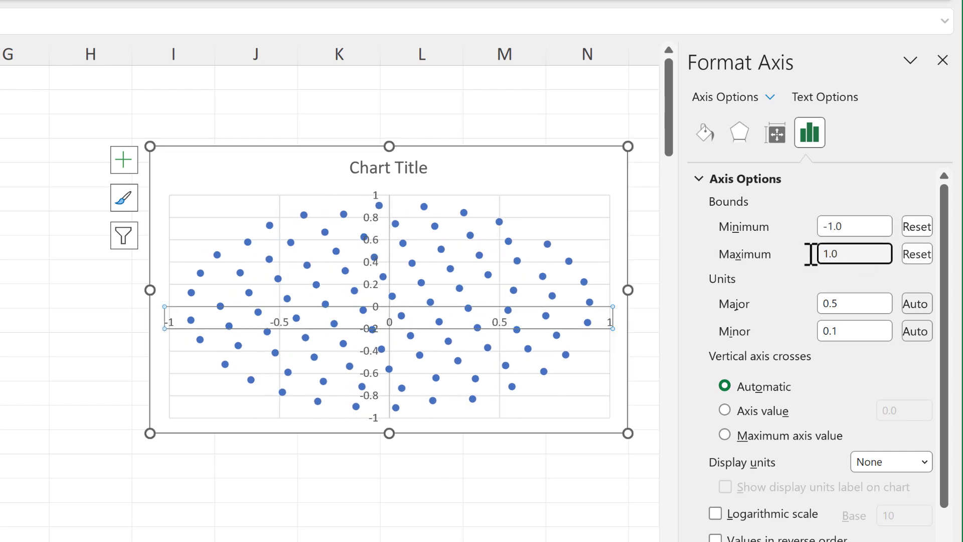
- Delete the chart title and the horizontal and vertical gridlines
click(417, 167)
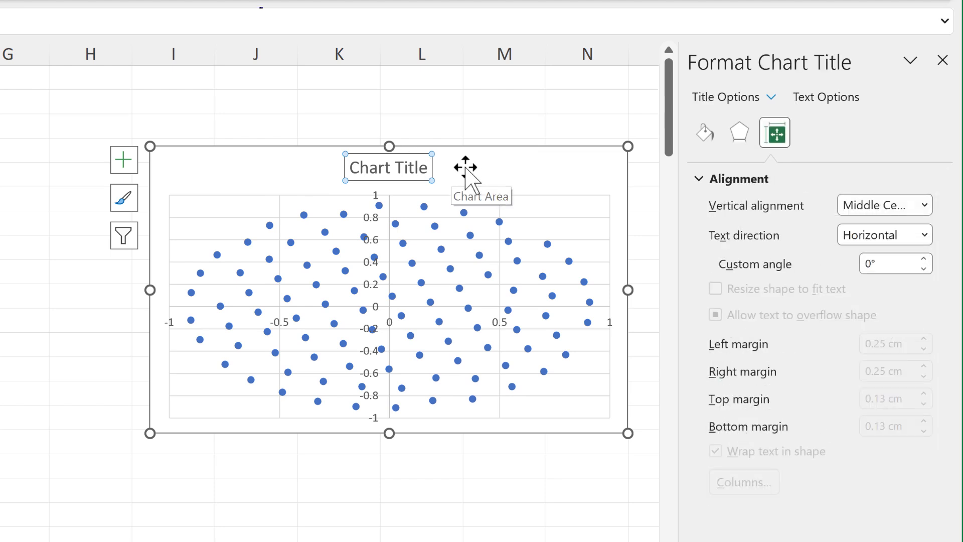
key(Delete)
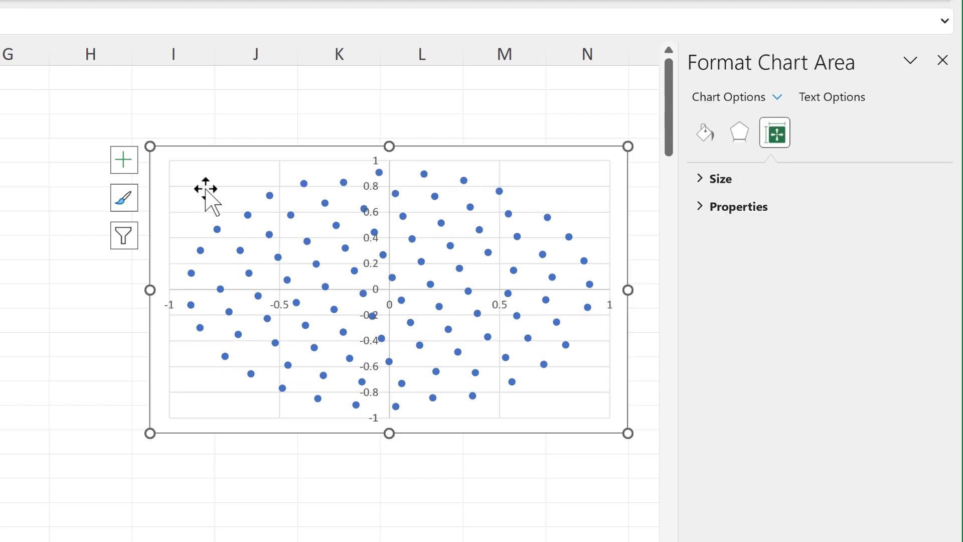
click(257, 185)
key(Delete)
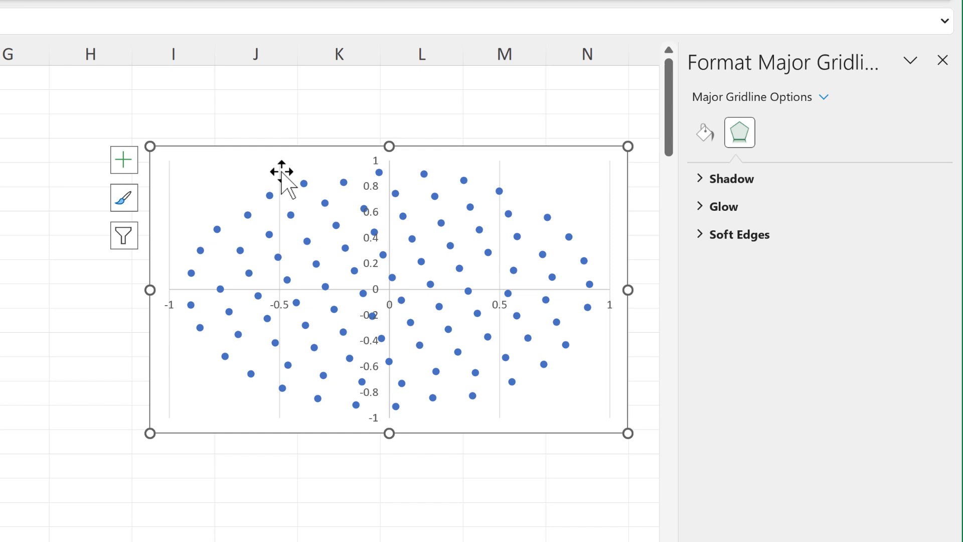
click(280, 173)
key(Delete)
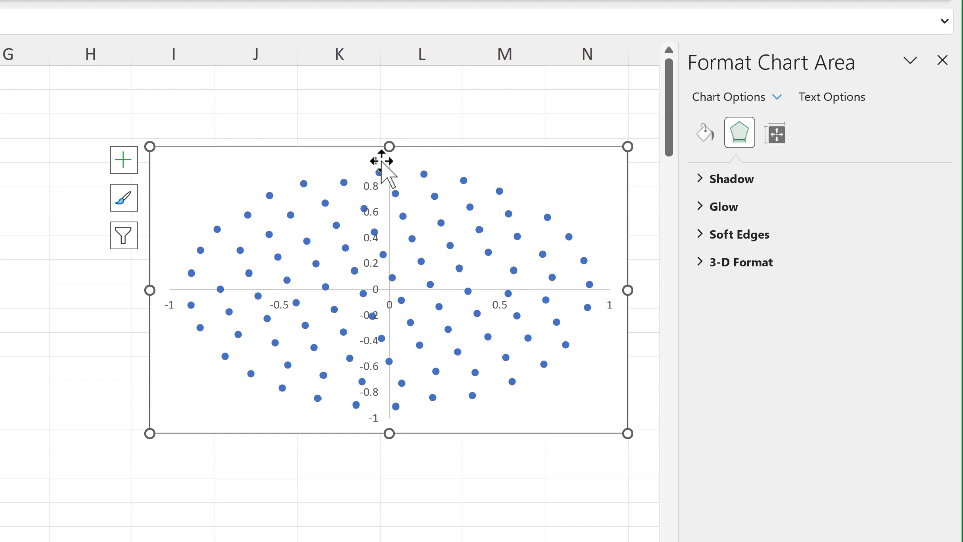
- Delete the vertical and horizontal axes from the chart
click(375, 167)
key(Delete)
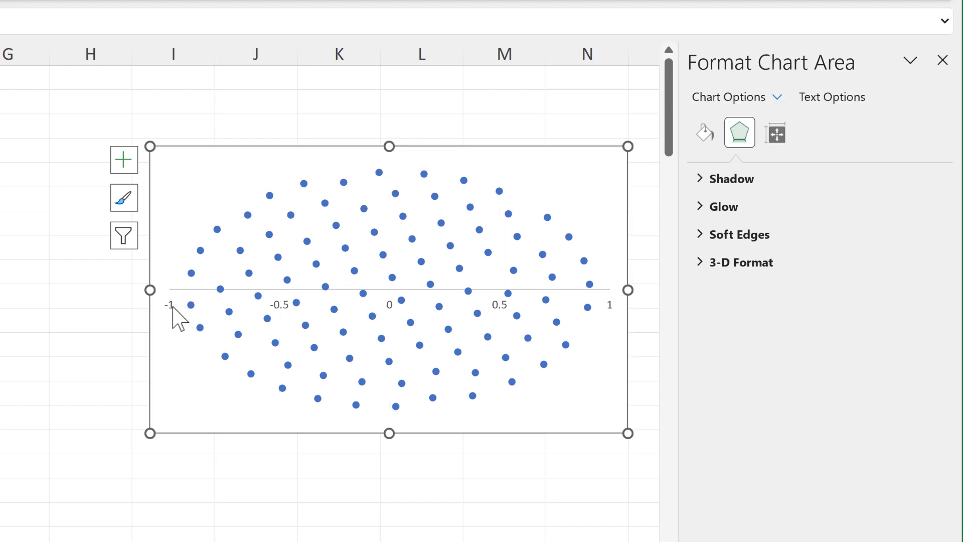
click(176, 308)
key(Delete)
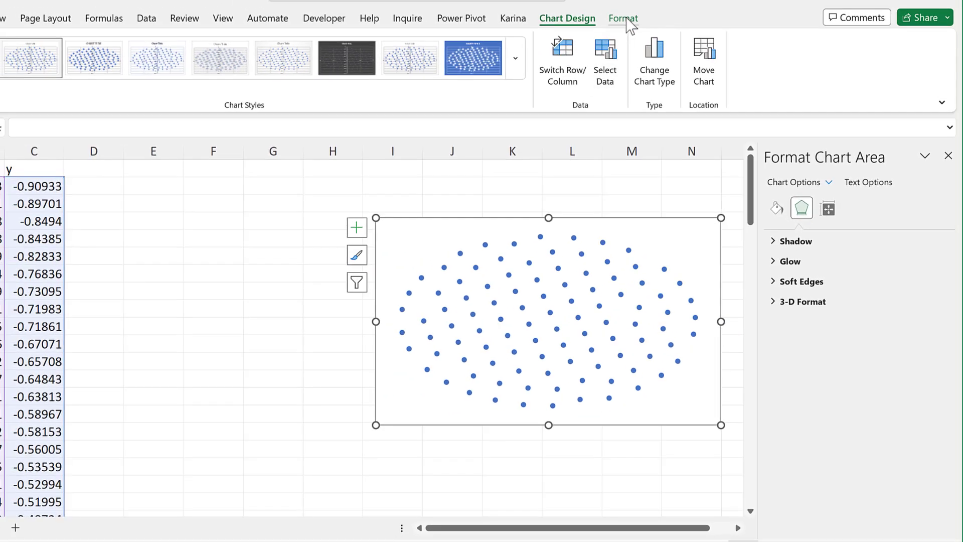
- Set the chart's Shape Height and Shape Width to 10 cm each on Chart Format
click(623, 19)
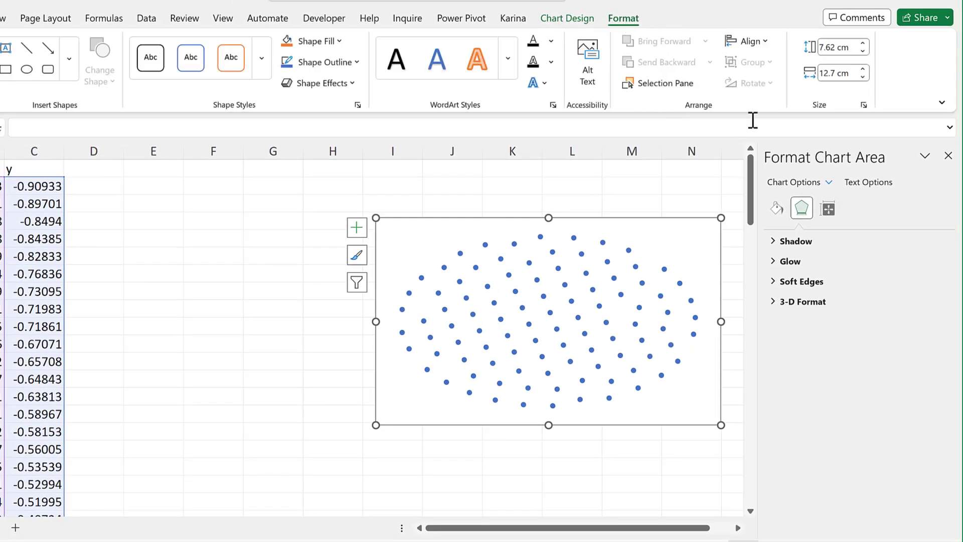
click(844, 48)
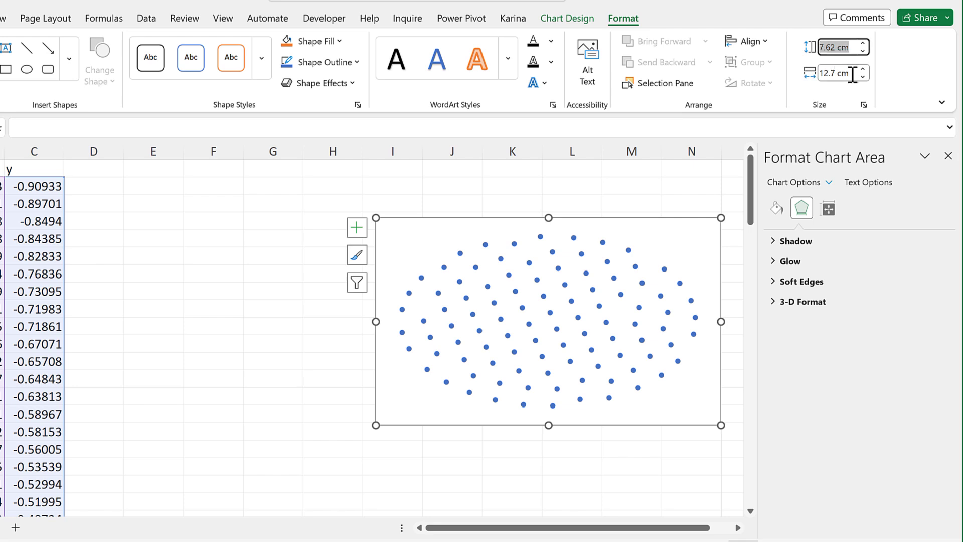
text(10)
key(Return)
click(843, 73)
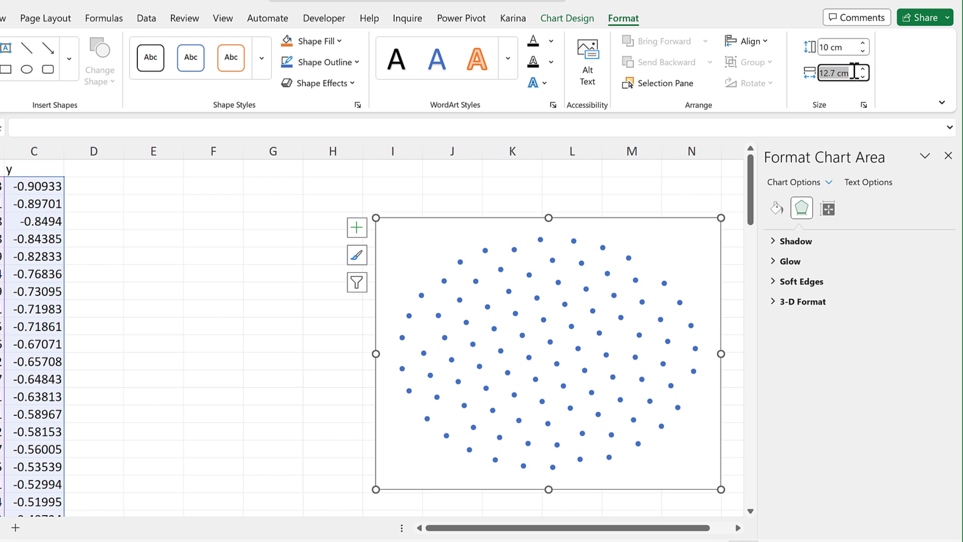
text(0)
key(Return)
- Set the chart area border to No line and check the borderless result
click(566, 183)
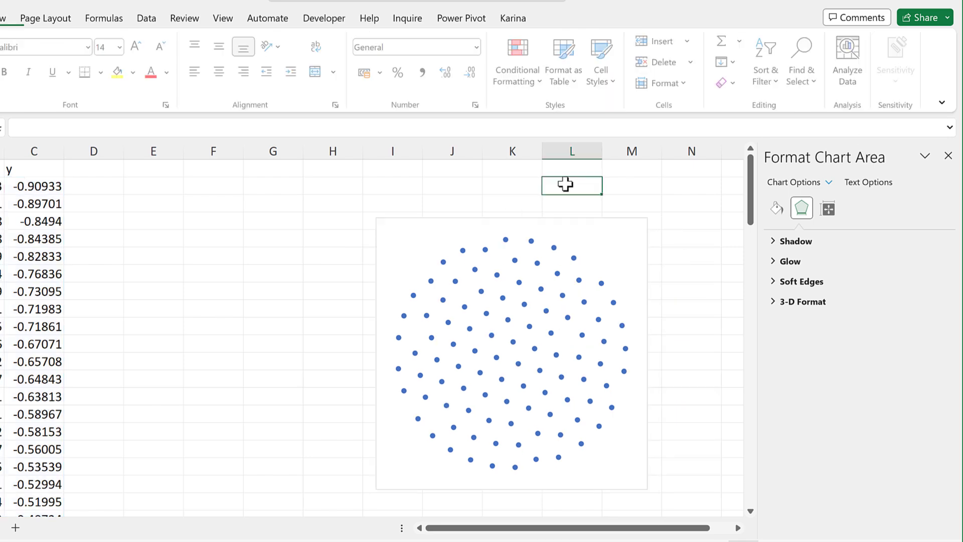
click(620, 221)
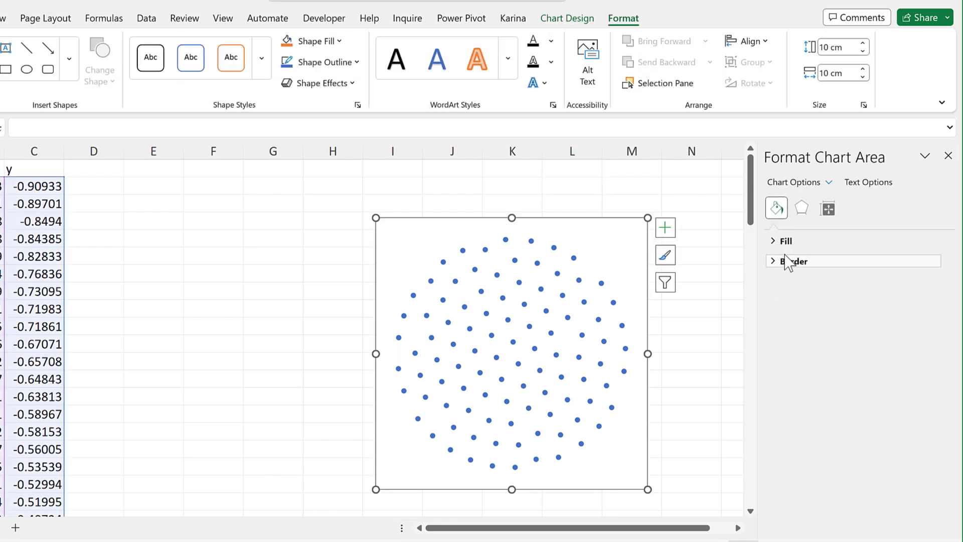
click(793, 261)
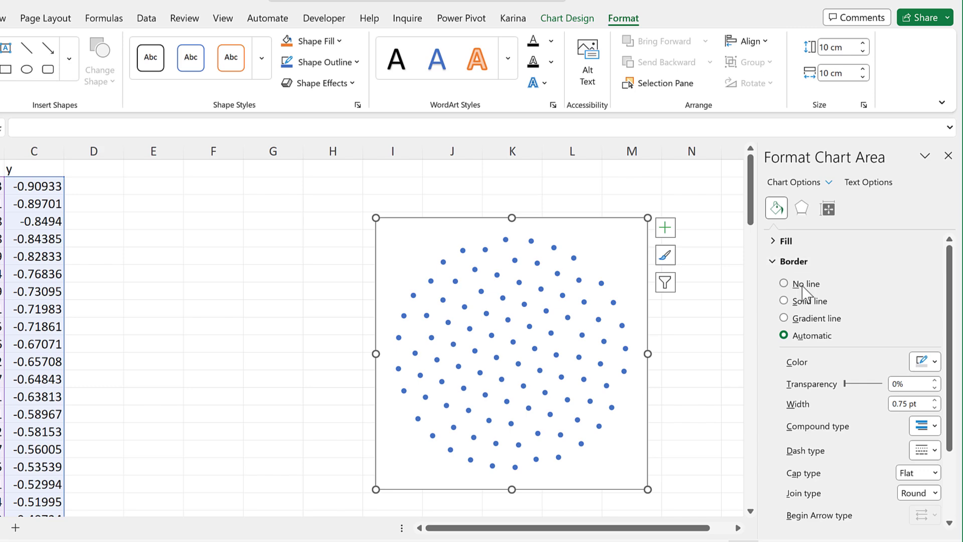
click(802, 285)
click(699, 202)
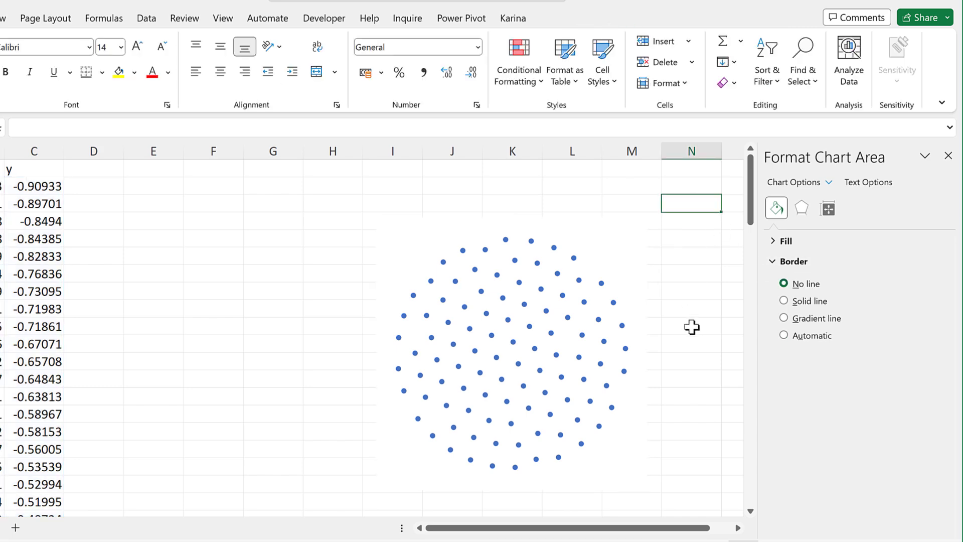
click(610, 217)
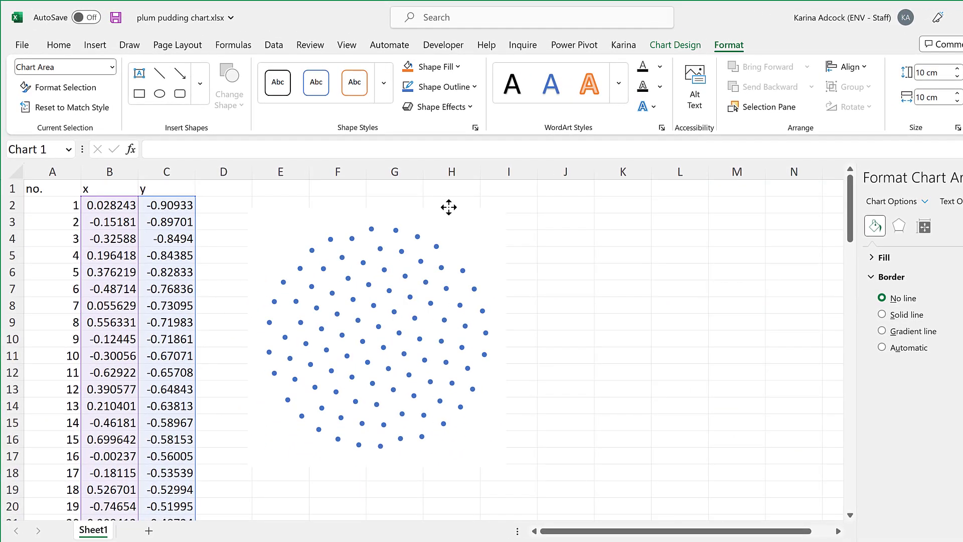
- Open the Icons library, search for 'person' and pick the standing person icon
click(631, 275)
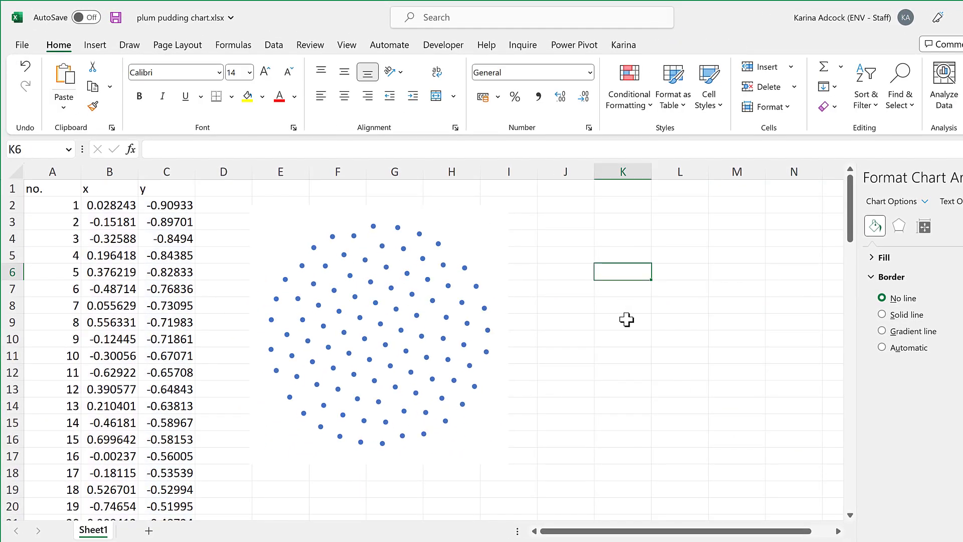
click(95, 45)
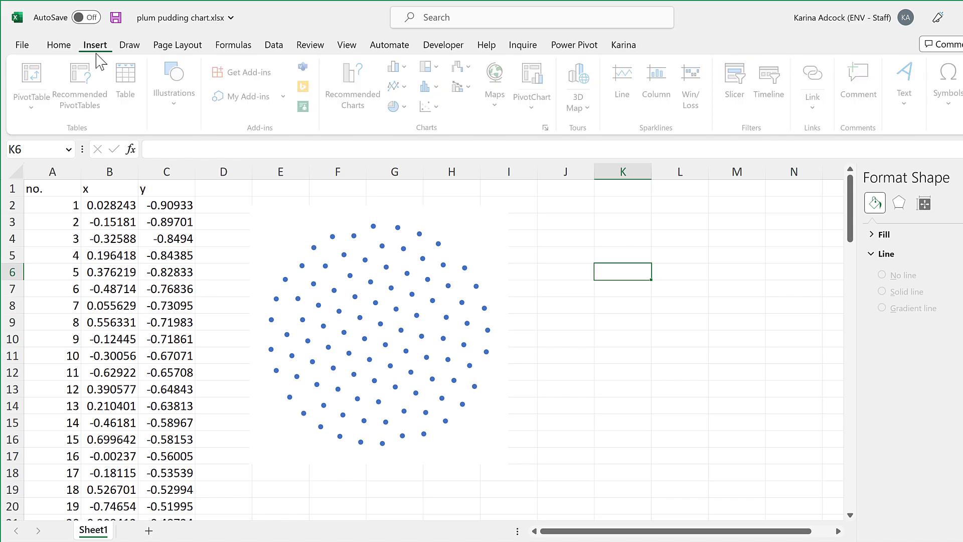
click(174, 114)
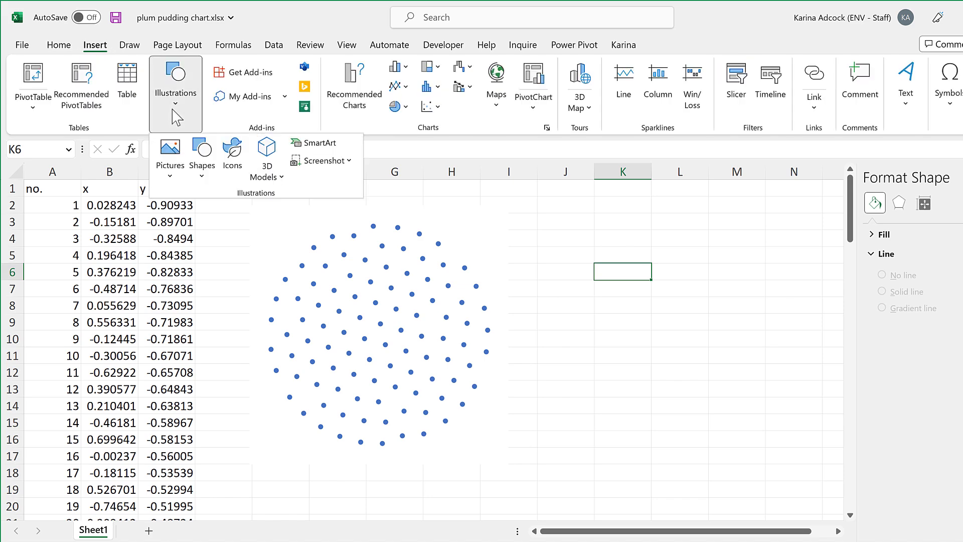
click(231, 169)
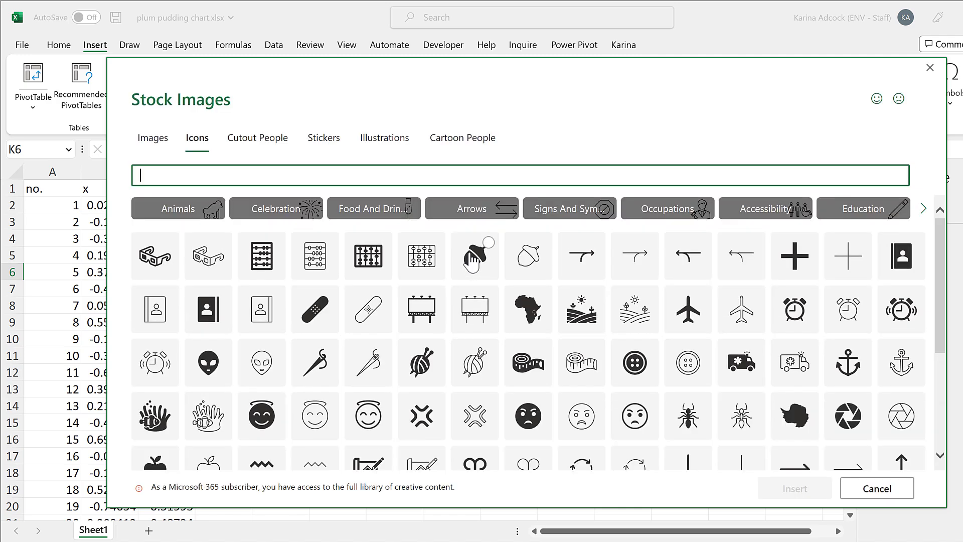
text(person)
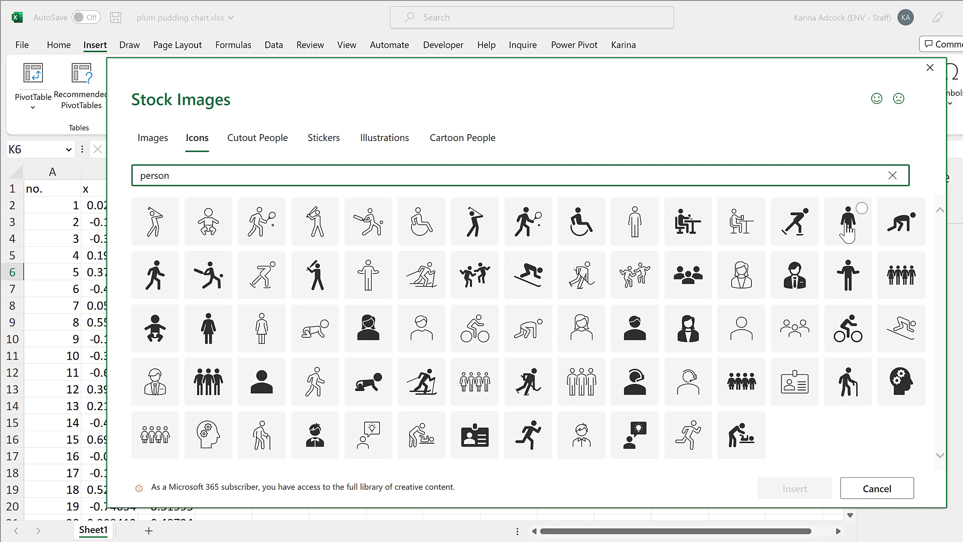
click(847, 224)
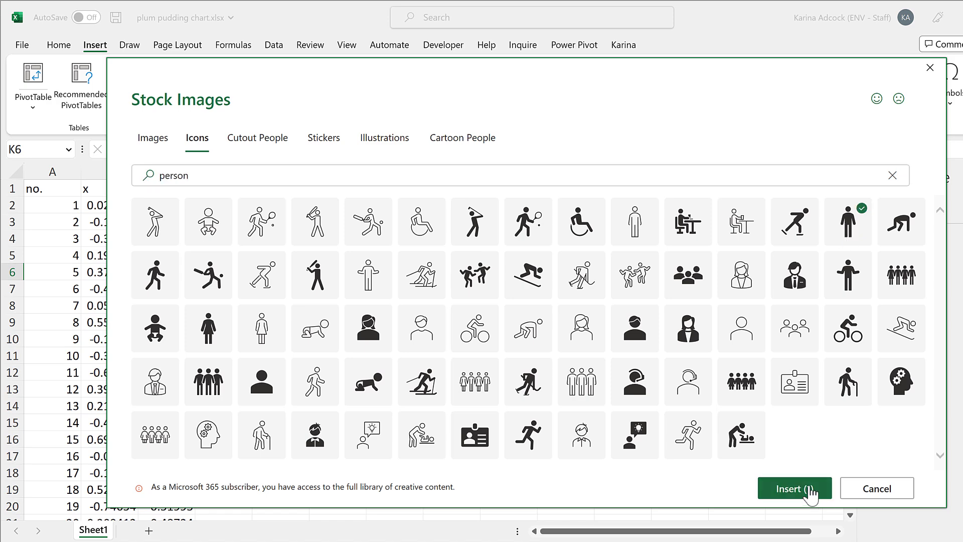
- Insert the person icon beside the chart, fill it pale blue, and shrink it to a small figure
click(808, 489)
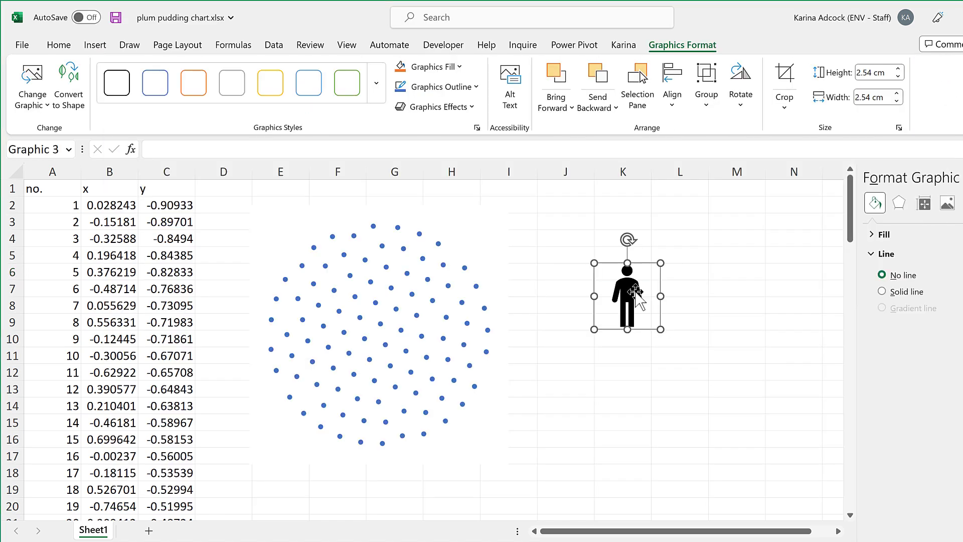
drag(637, 299, 576, 242)
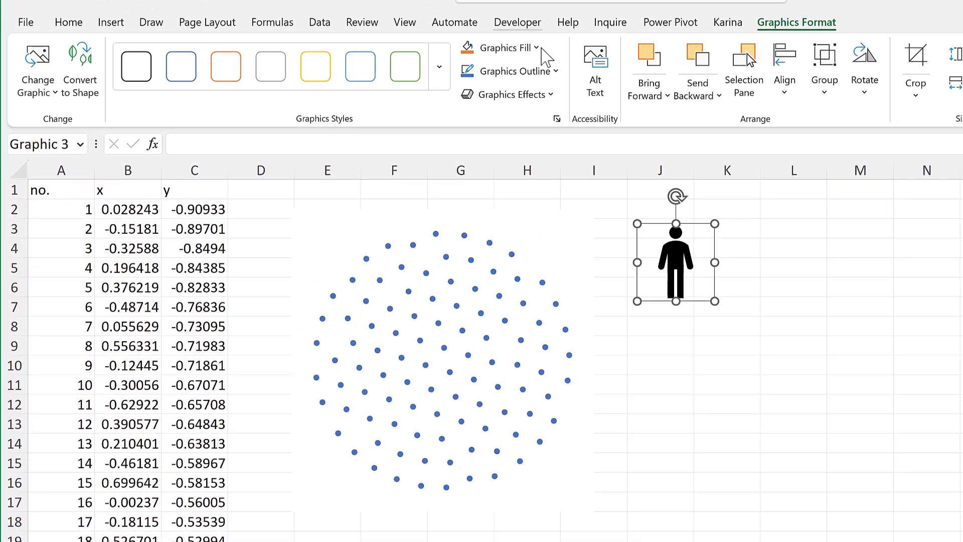
click(554, 44)
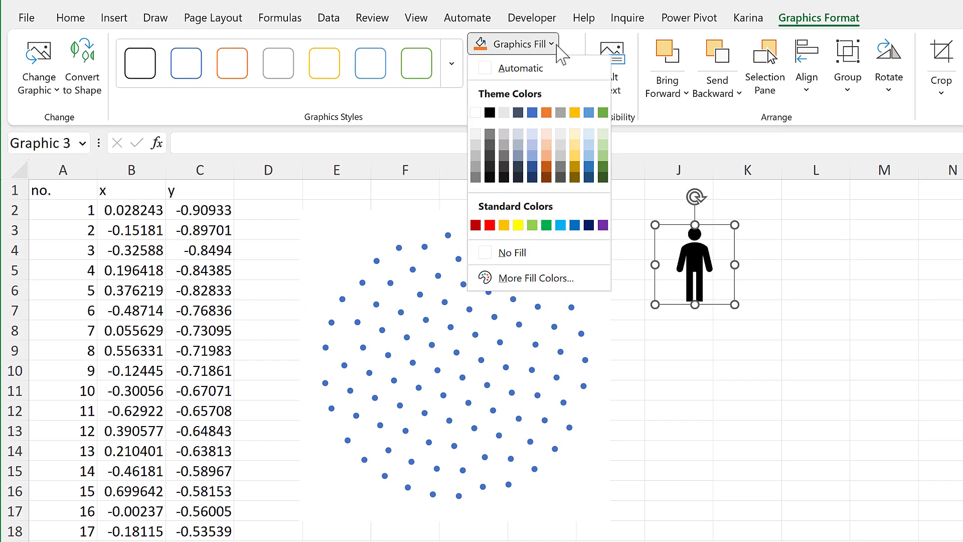
click(533, 133)
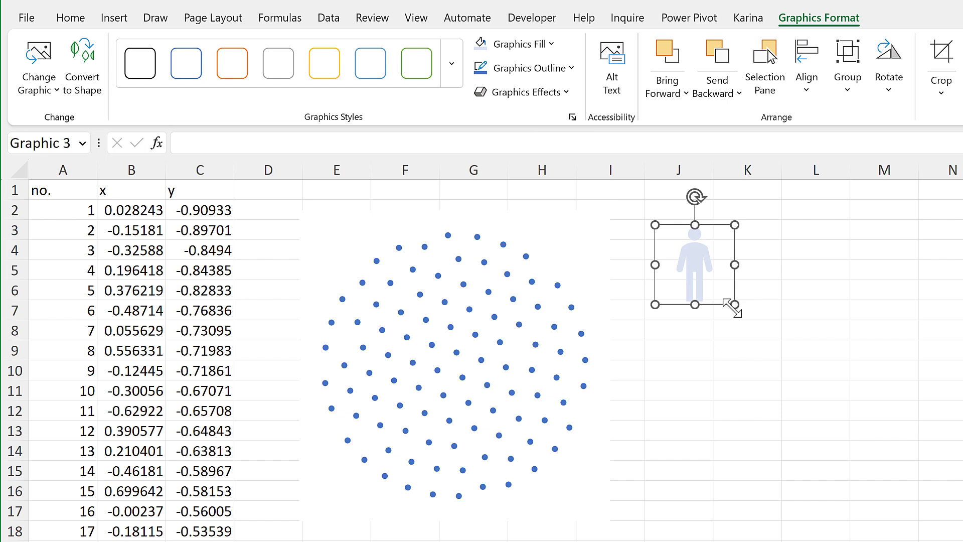
drag(708, 289, 680, 257)
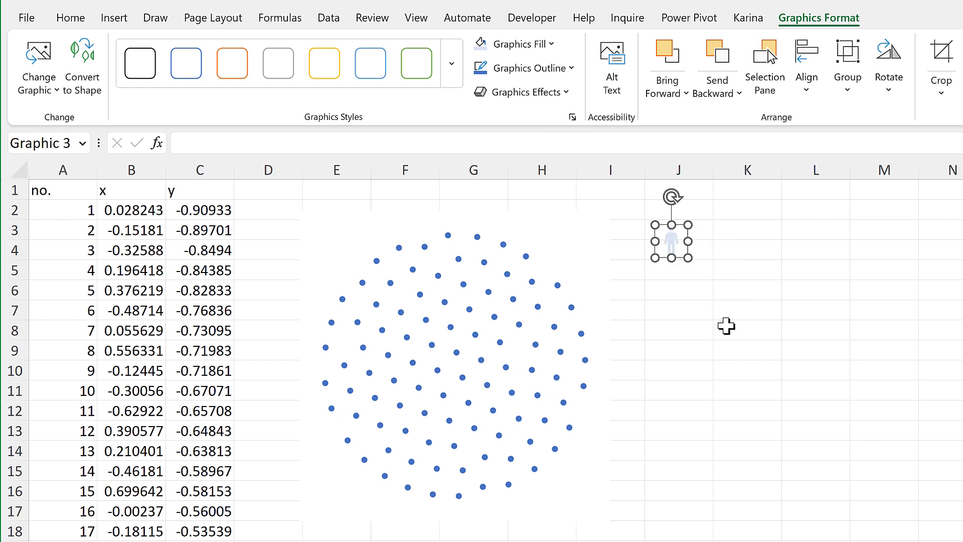
- Paste the small person icon over the chart's dot series as its markers
key(ctrl+c)
click(530, 256)
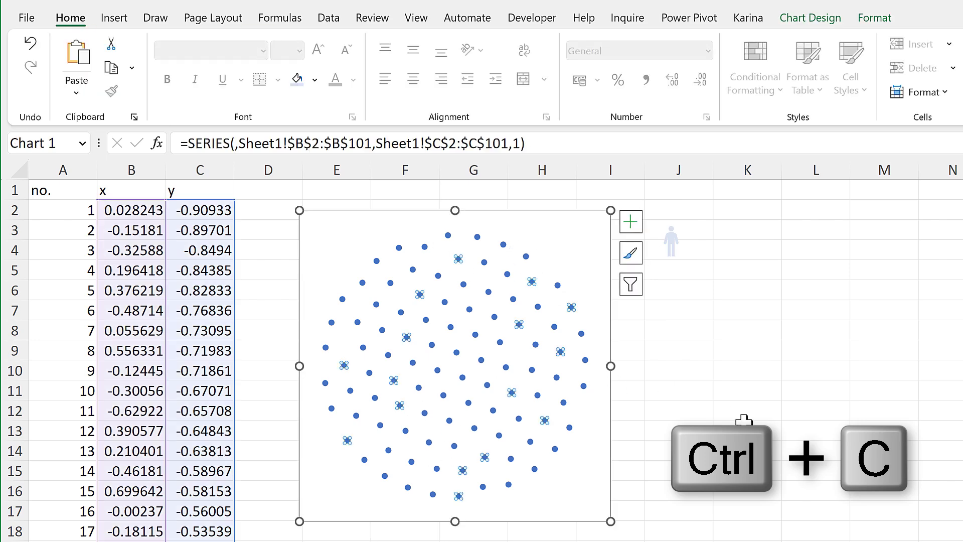
key(ctrl+v)
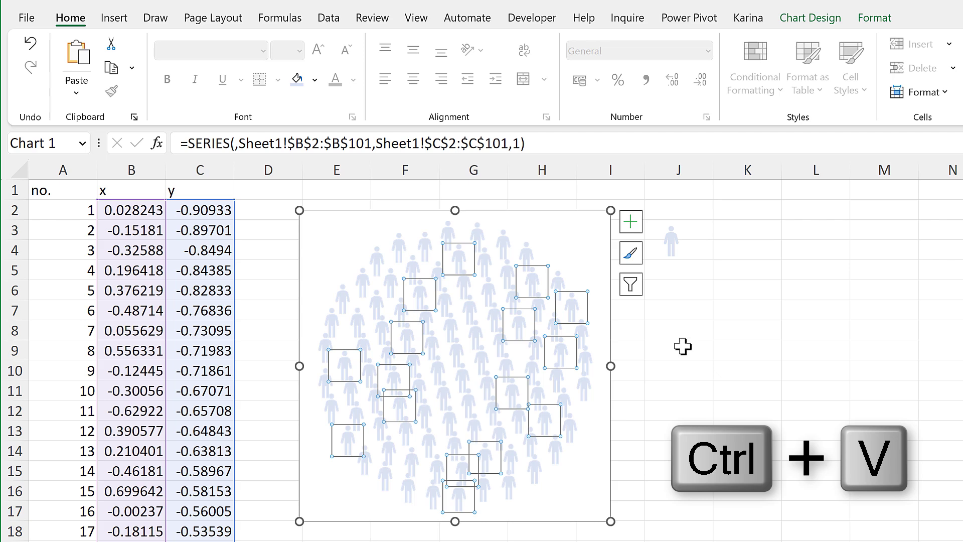
click(688, 353)
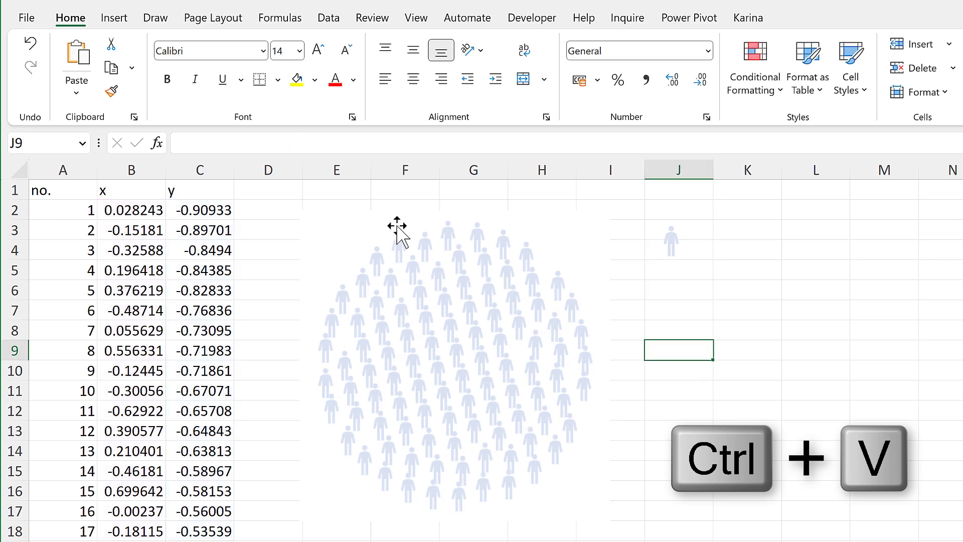
- Resize the lone person icon slightly and paste it again onto all 100 chart points
click(672, 240)
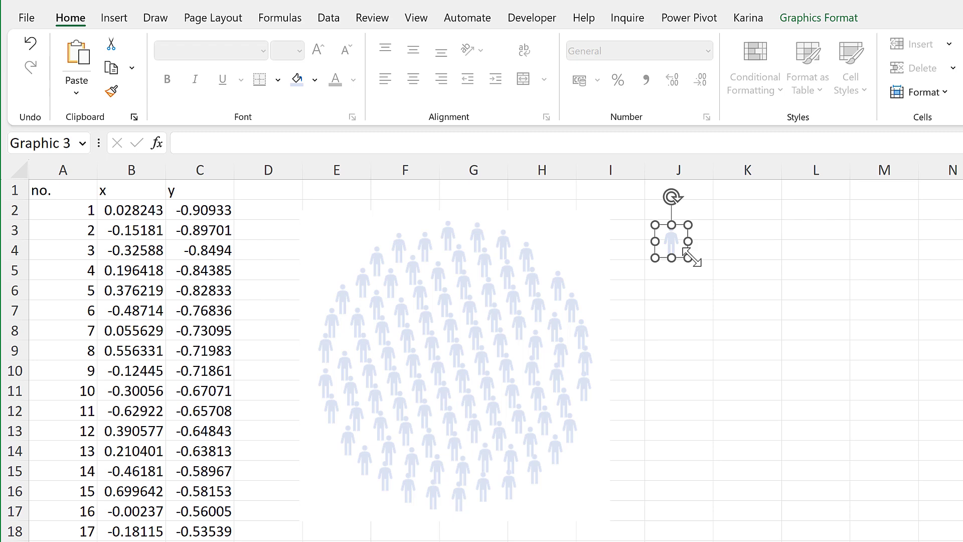
drag(692, 257, 685, 255)
key(ctrl+c)
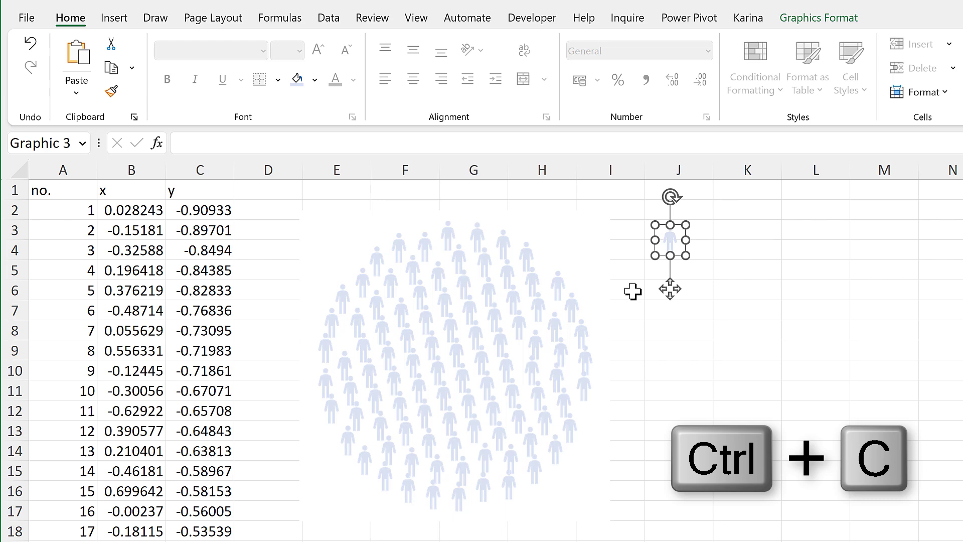
click(589, 314)
key(ctrl+v)
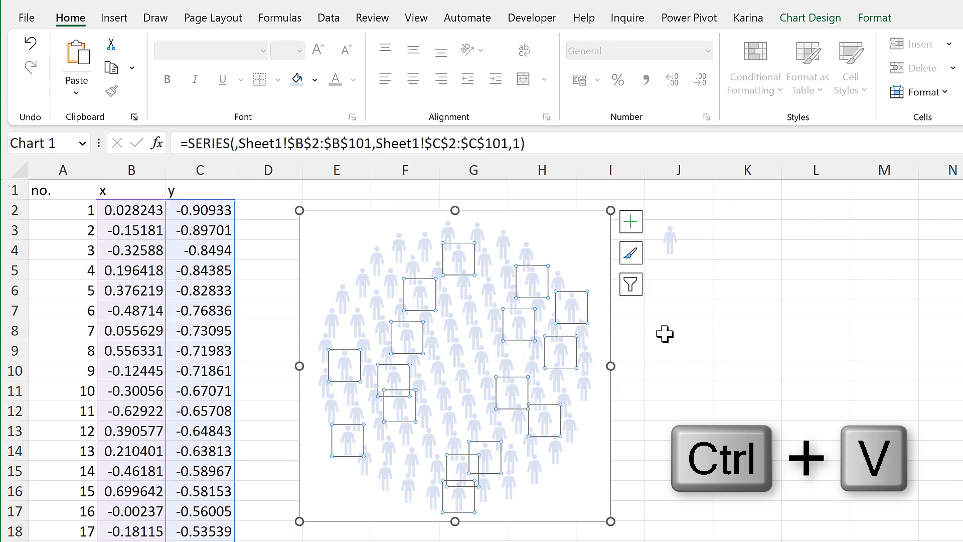
click(712, 329)
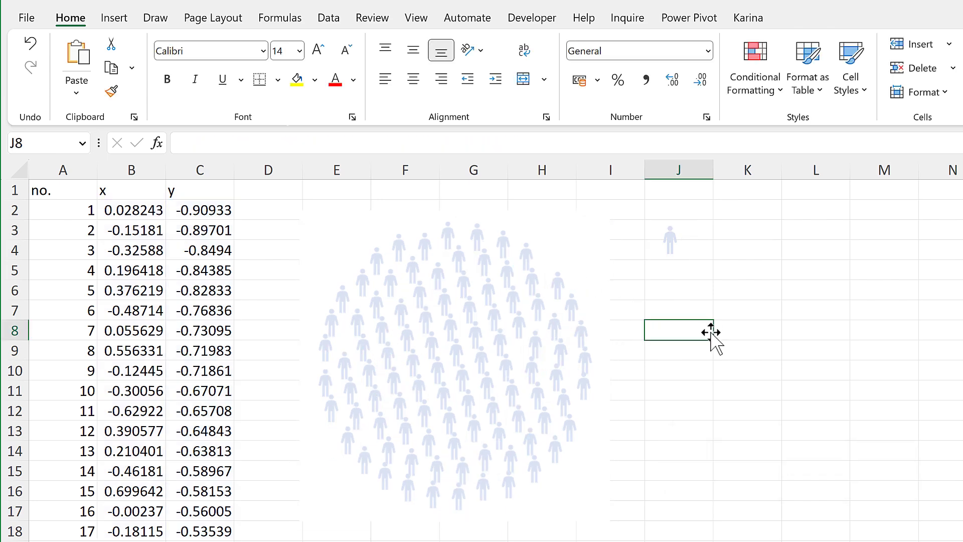
mouse_move(398, 351)
- Shift the lone person icon and the chart further to the right
mouse_move(480, 424)
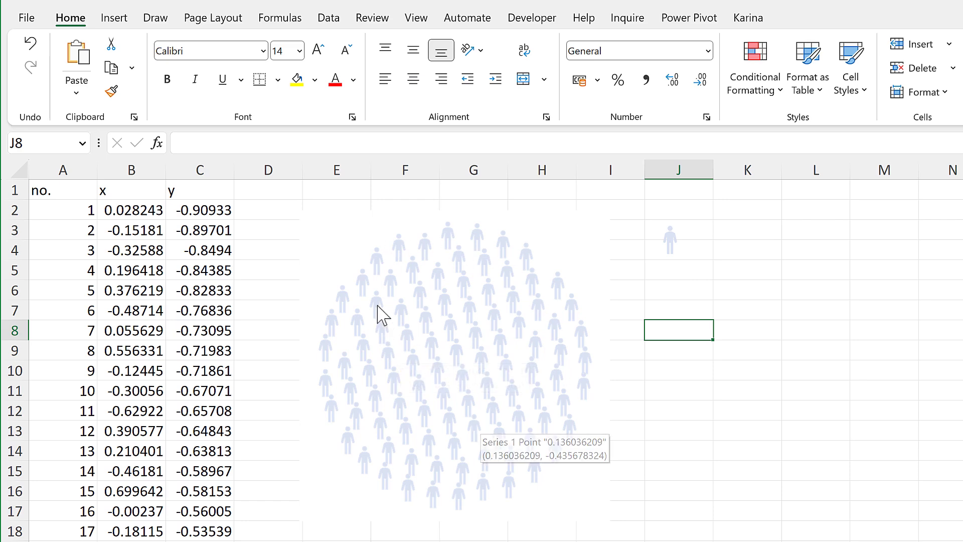
drag(669, 239, 722, 233)
drag(326, 209, 428, 207)
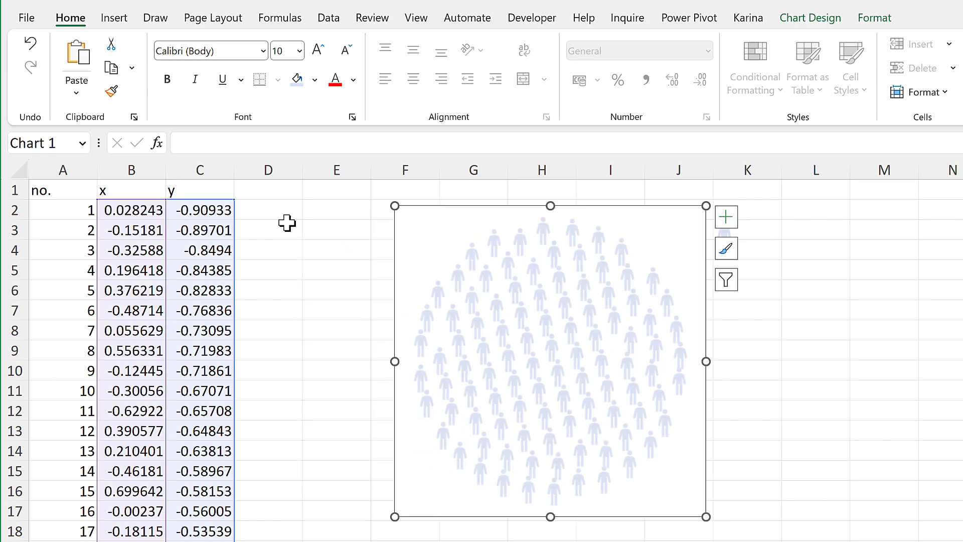
- Enter 1 in D2 and fill it down column D to row 49
click(286, 224)
click(269, 210)
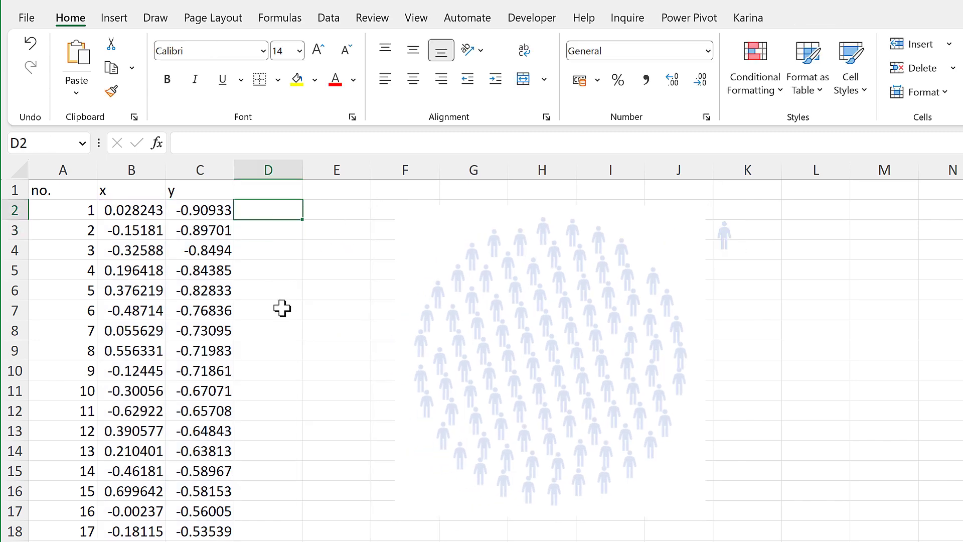
text(1)
click(284, 261)
click(286, 211)
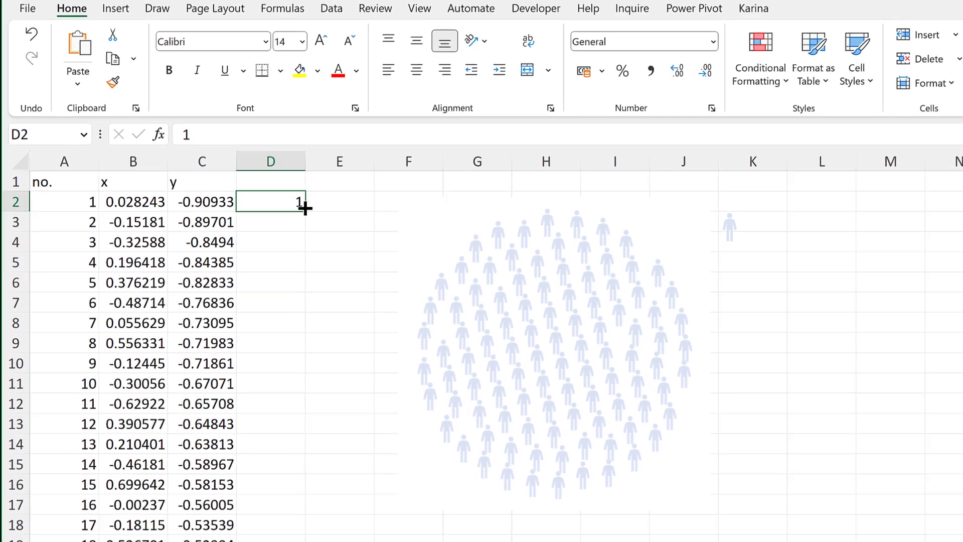
mouse_move(305, 208)
mouse_down()
mouse_move(305, 540)
mouse_move(329, 532)
mouse_move(329, 455)
mouse_move(316, 406)
mouse_up()
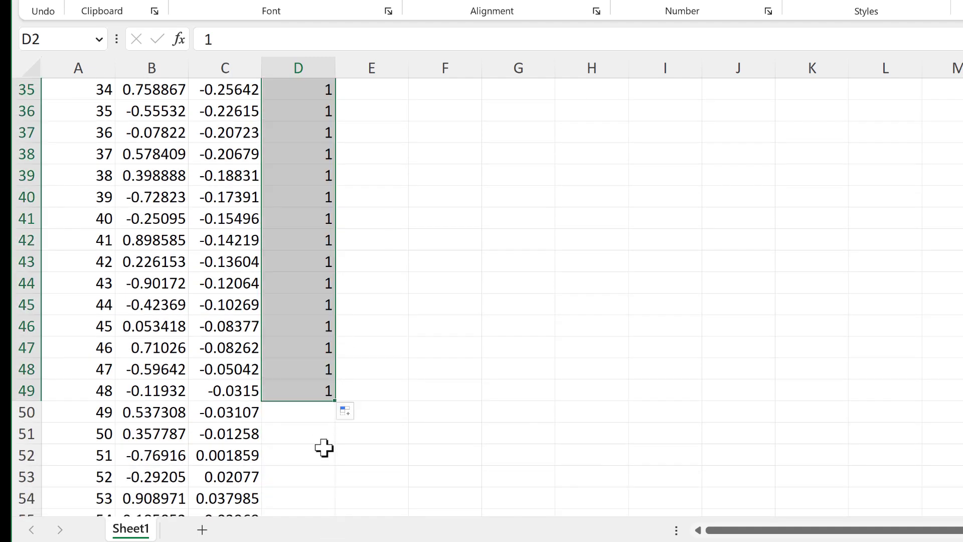
- Enter 0 in D50 and fill it down to D101, then check the column
click(313, 421)
text(0)
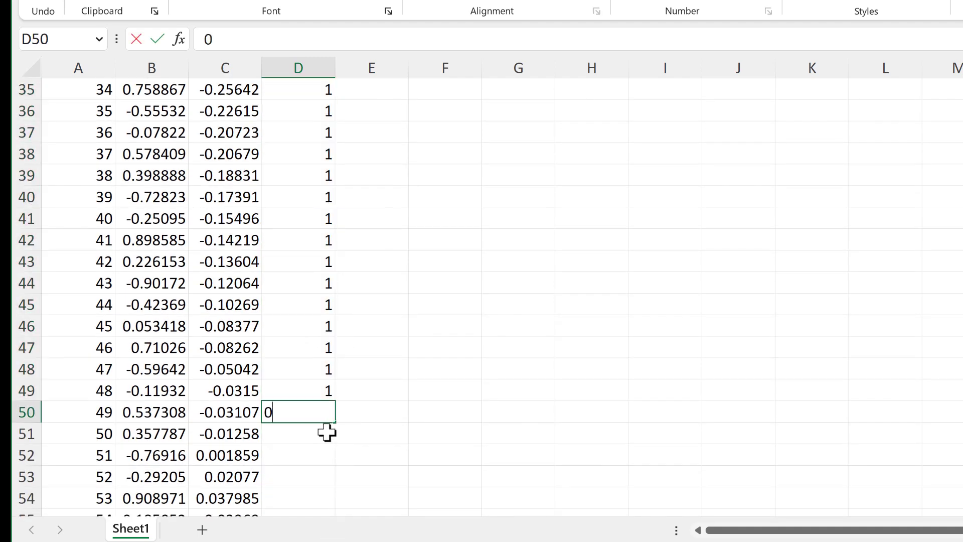
key(Return)
click(315, 419)
double_click(333, 425)
click(301, 420)
scroll(307, 423, down, 12)
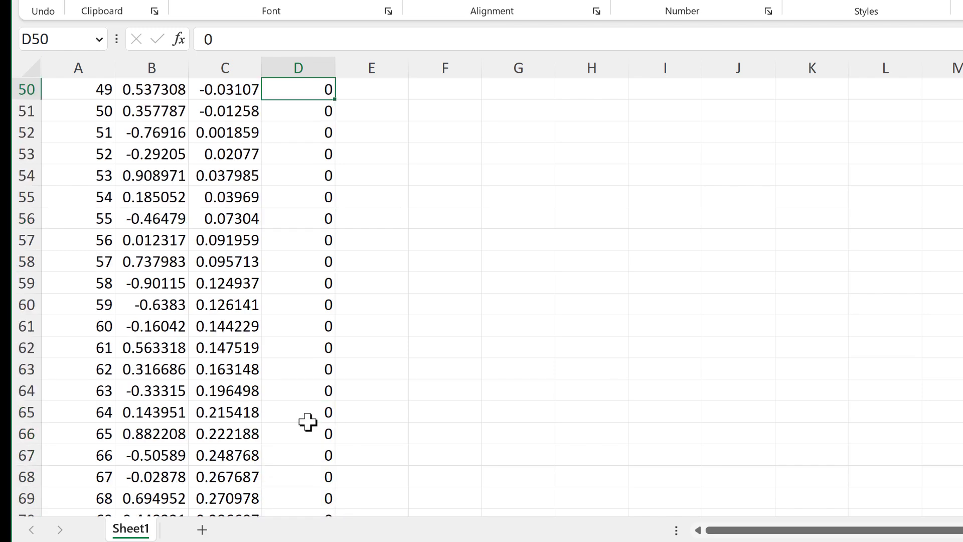
scroll(316, 404, down, 6)
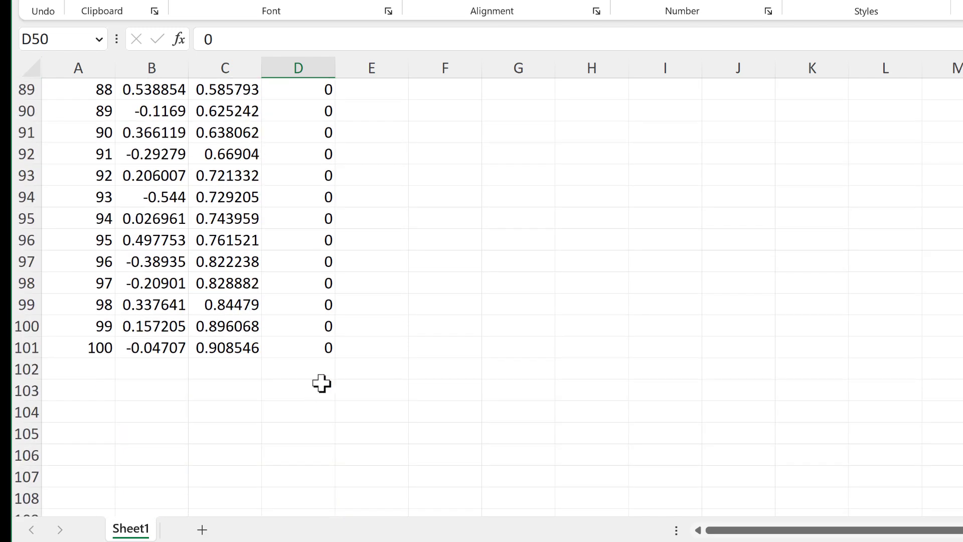
scroll(321, 383, up, 14)
scroll(321, 383, down, 6)
scroll(321, 384, up, 20)
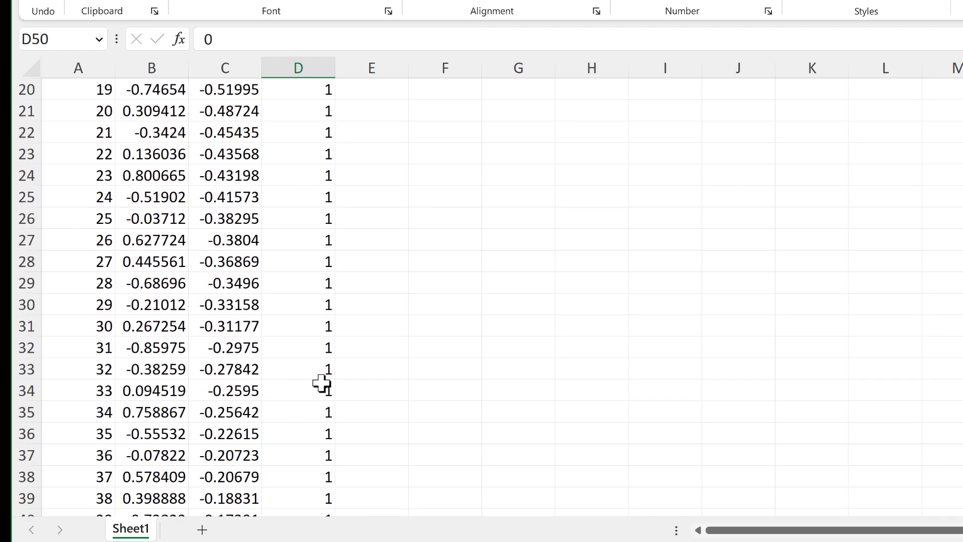
click(367, 106)
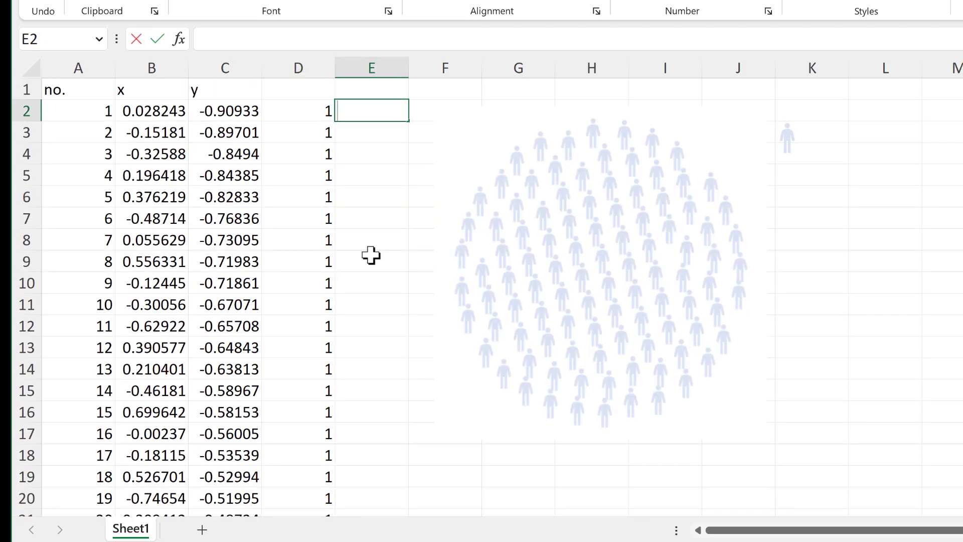
- Enter =IF(D2=1,C2,NA()) in cell E2
text(=if)
key(Tab)
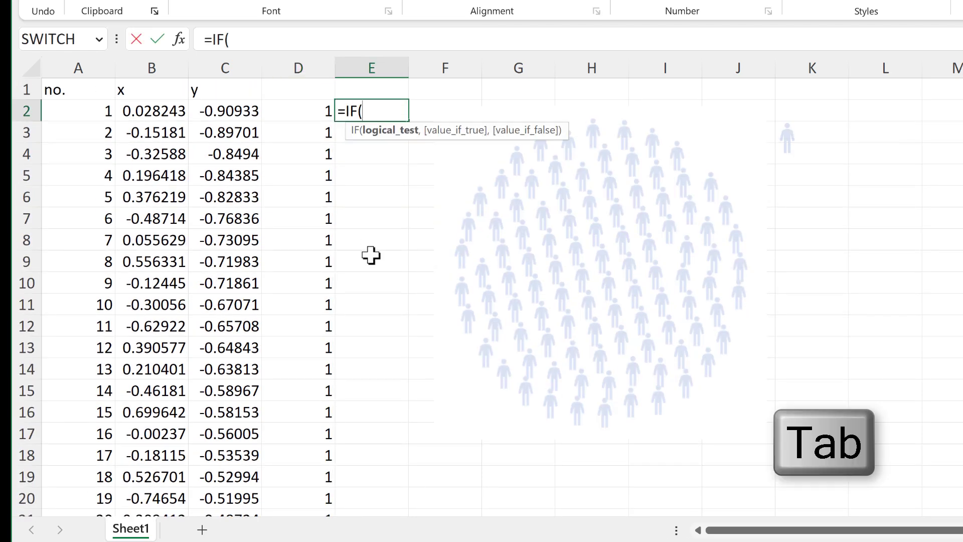
click(298, 108)
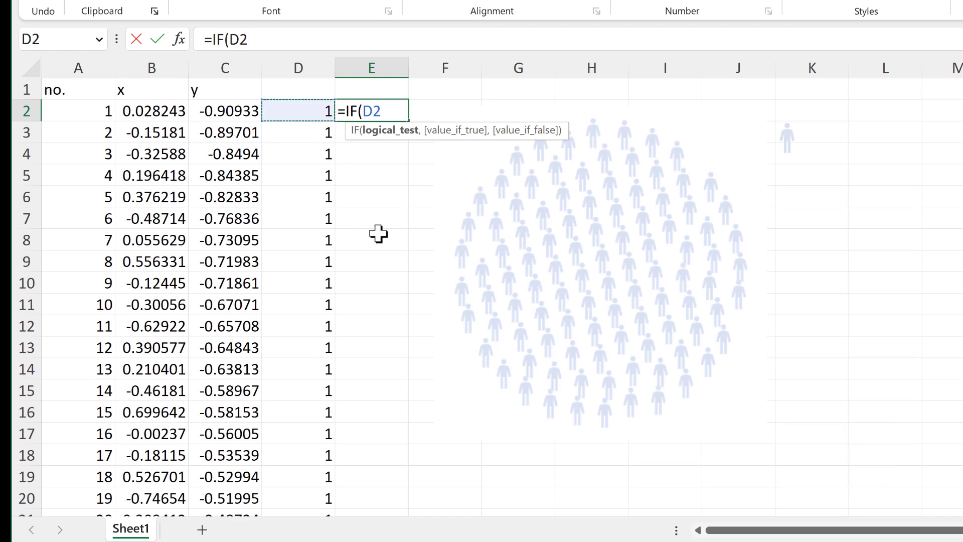
text(=1,)
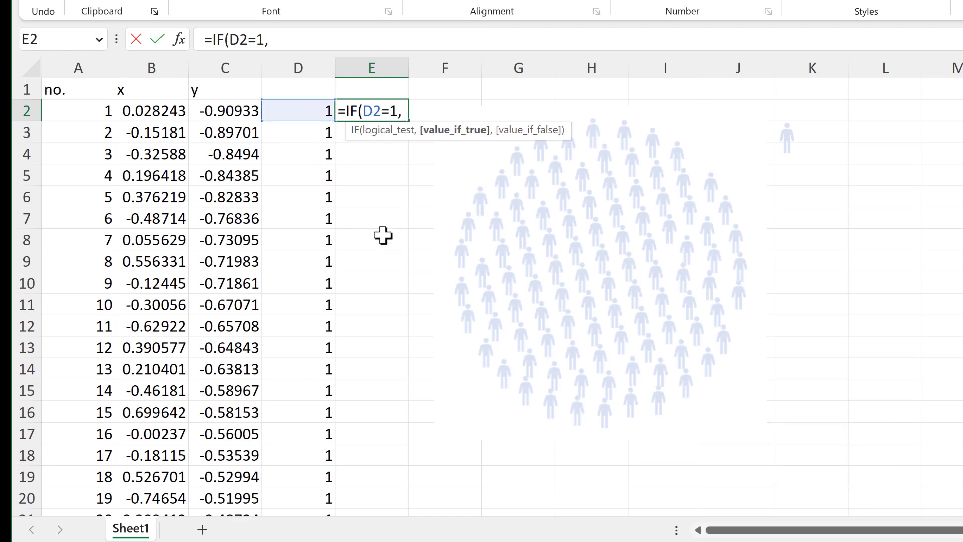
click(231, 115)
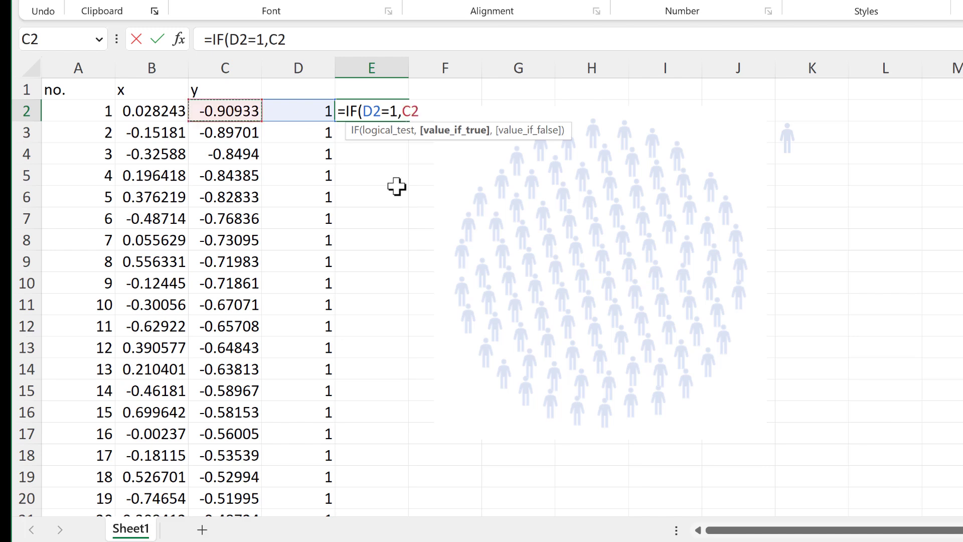
text(,)
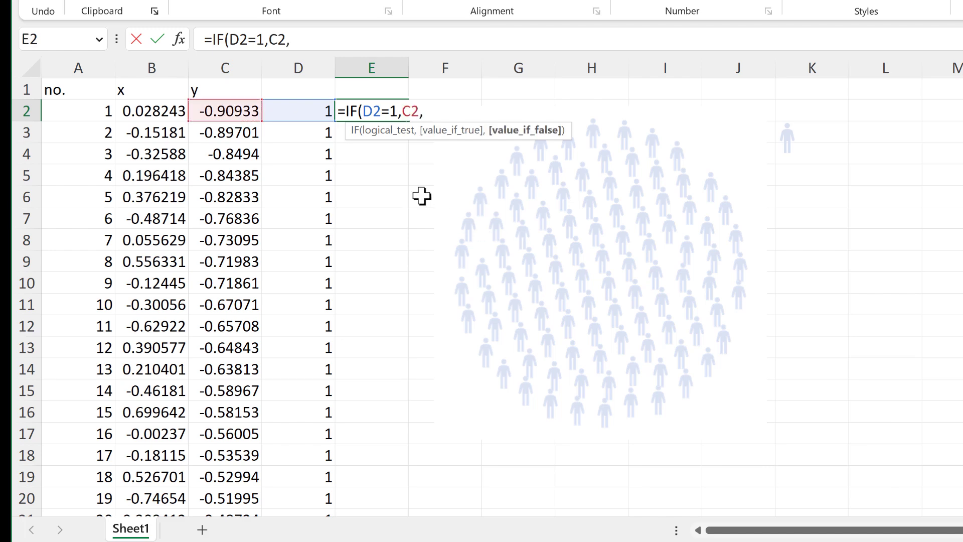
text(NA)
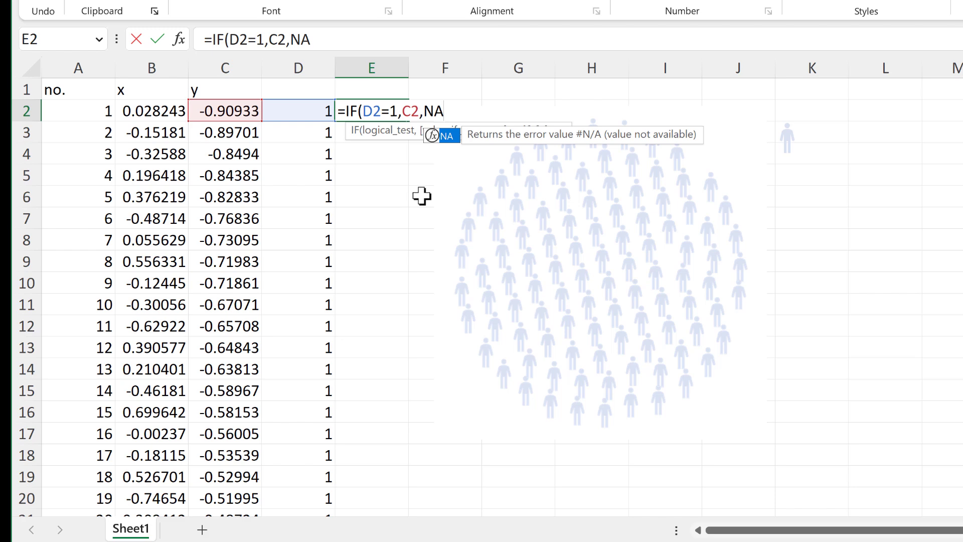
text(()))
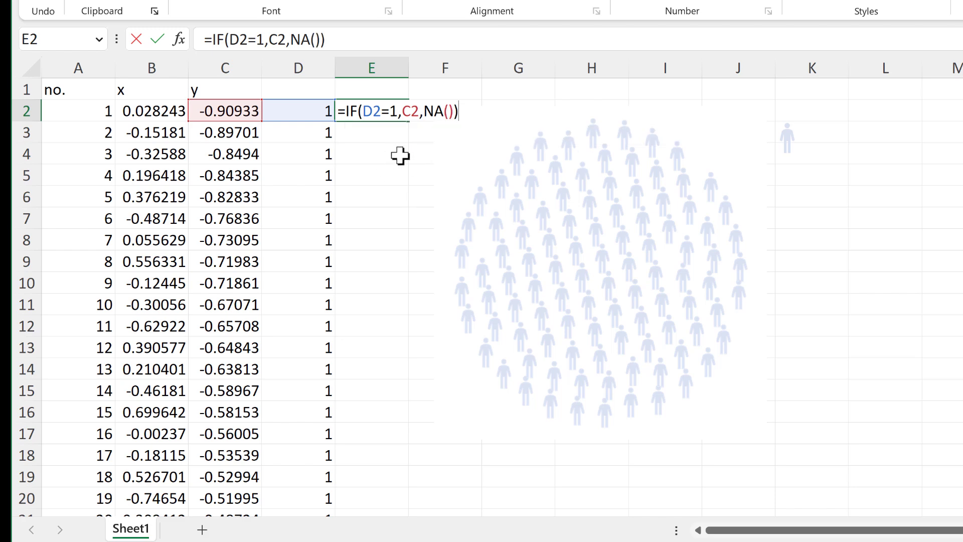
key(Return)
- Fill the IF formula down column E to row 101 and review the results
click(378, 107)
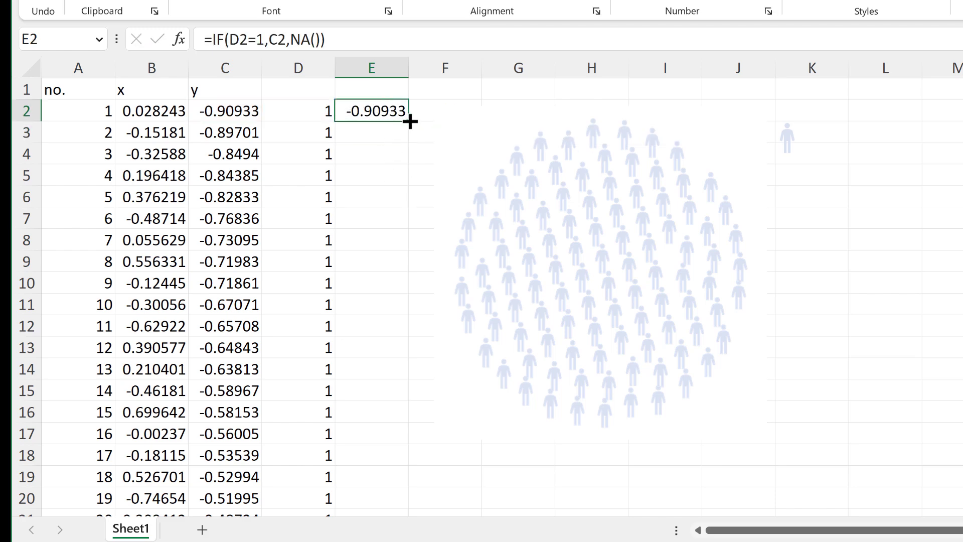
double_click(410, 121)
click(384, 132)
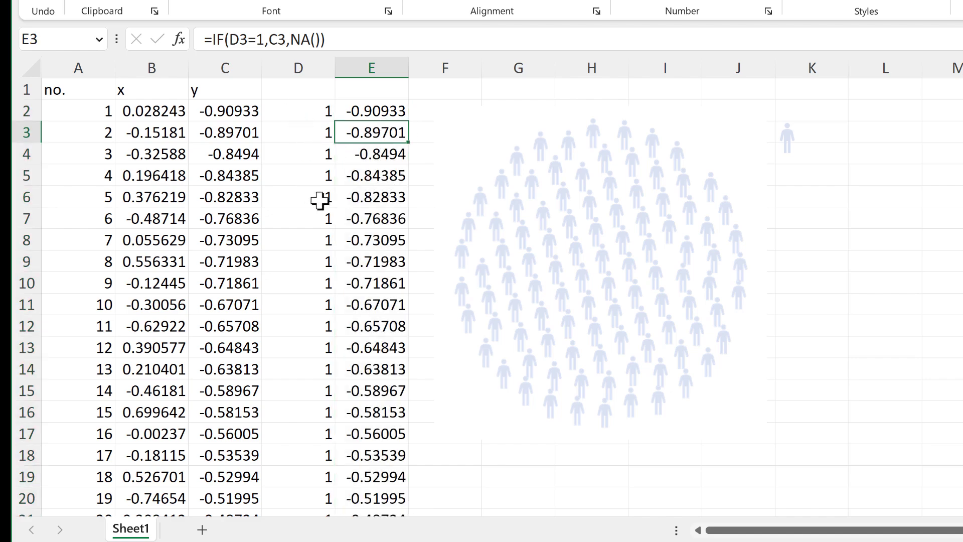
scroll(316, 200, down, 5)
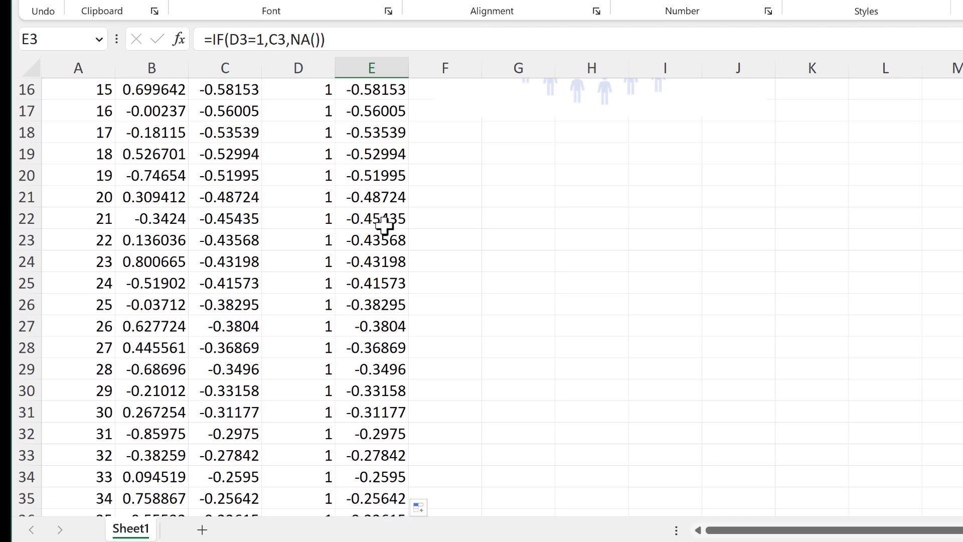
scroll(384, 226, down, 9)
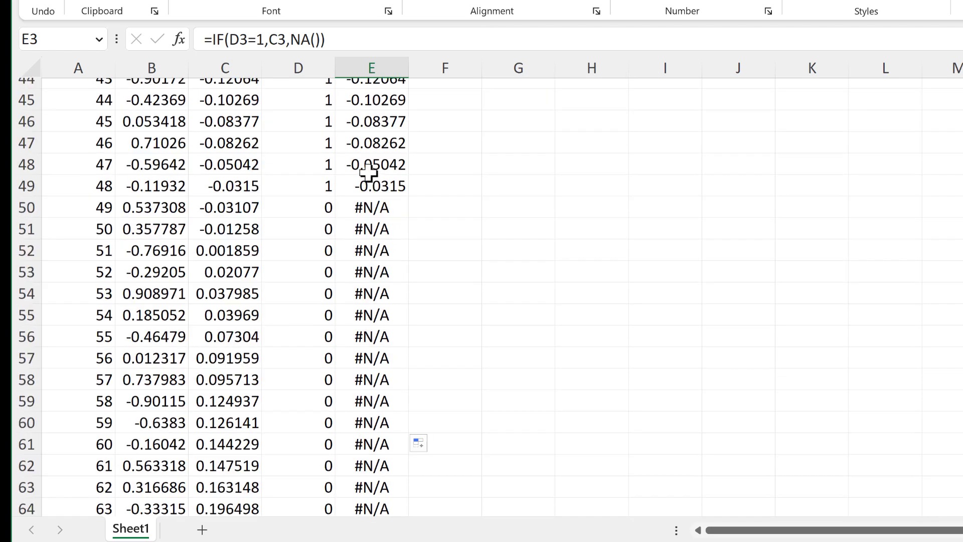
scroll(368, 173, down, 1)
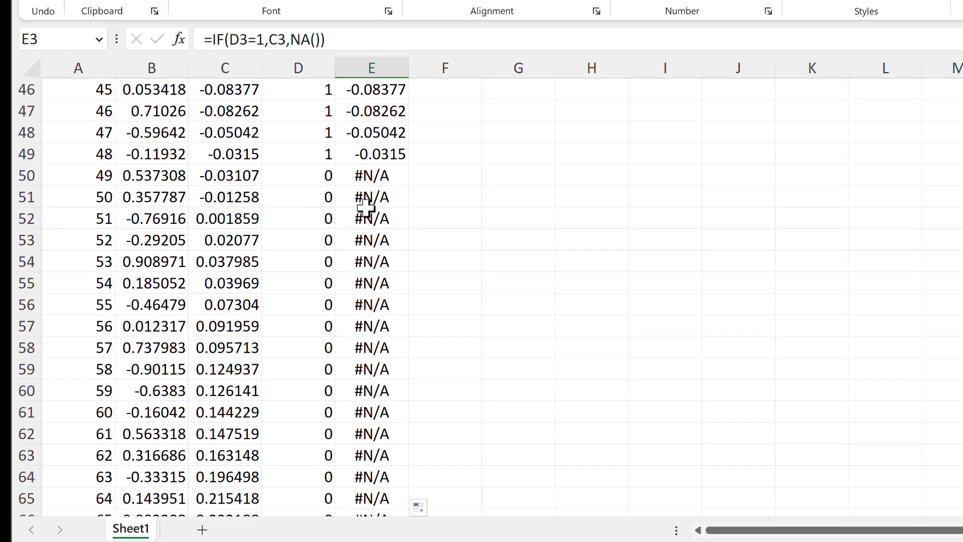
scroll(381, 235, down, 7)
scroll(381, 242, down, 8)
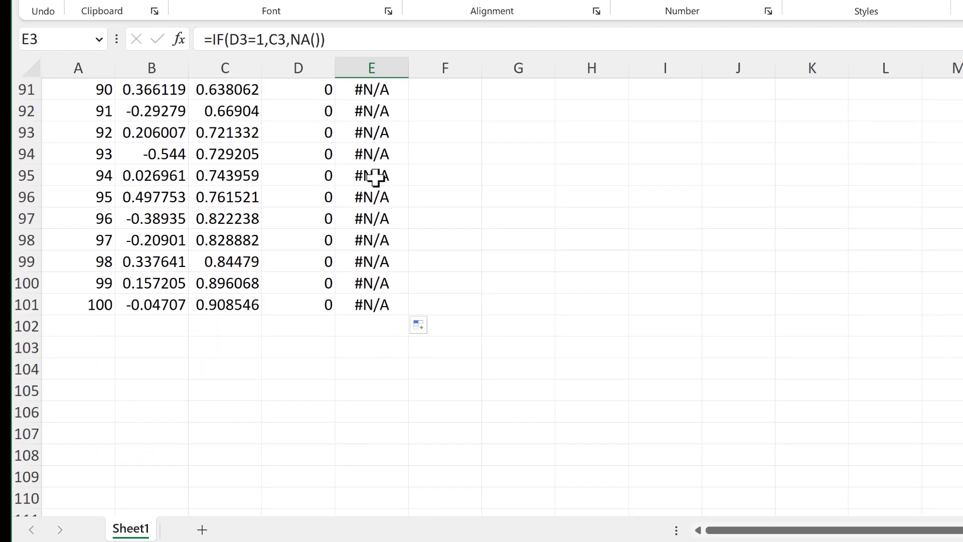
scroll(391, 186, up, 15)
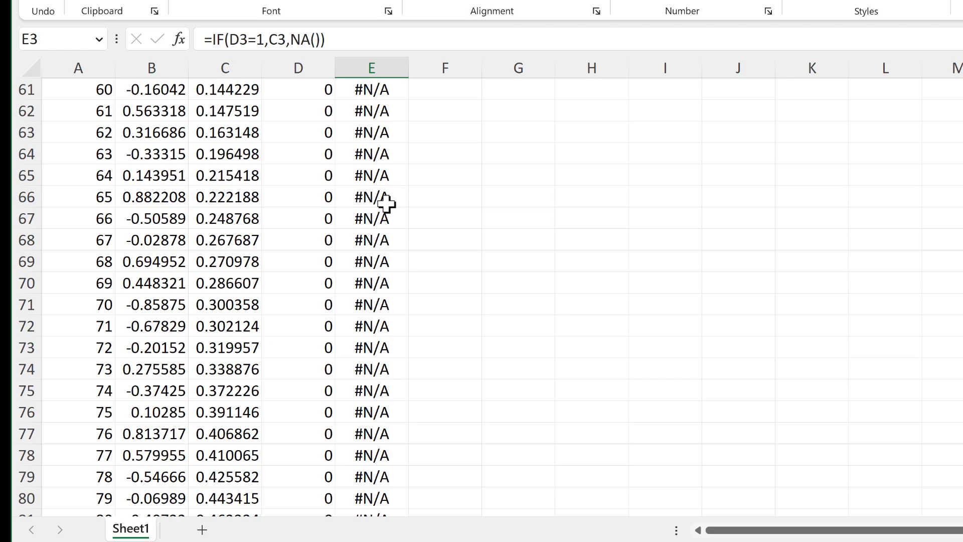
scroll(387, 203, up, 15)
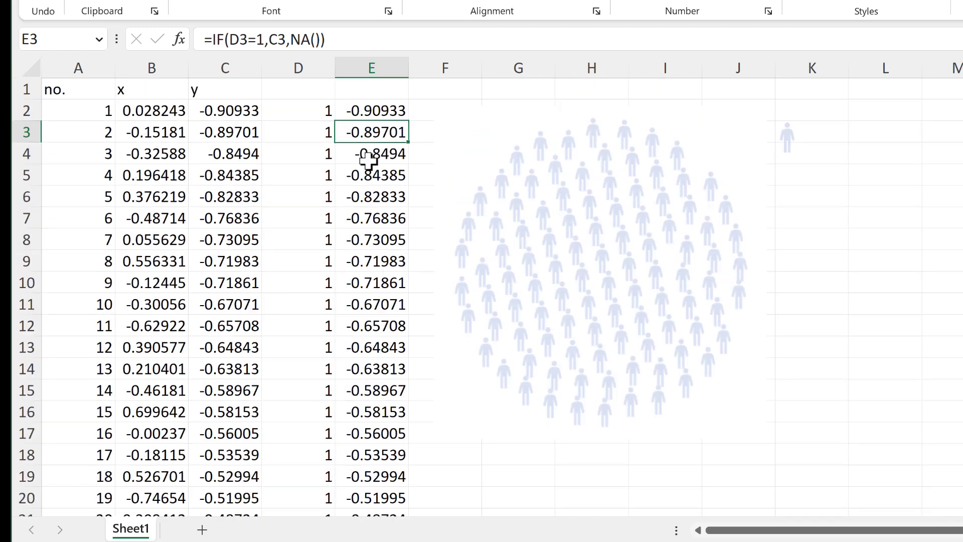
- Copy column E from E2 down and paste it into the chart as a second series
click(357, 112)
key(ctrl+shift+Down)
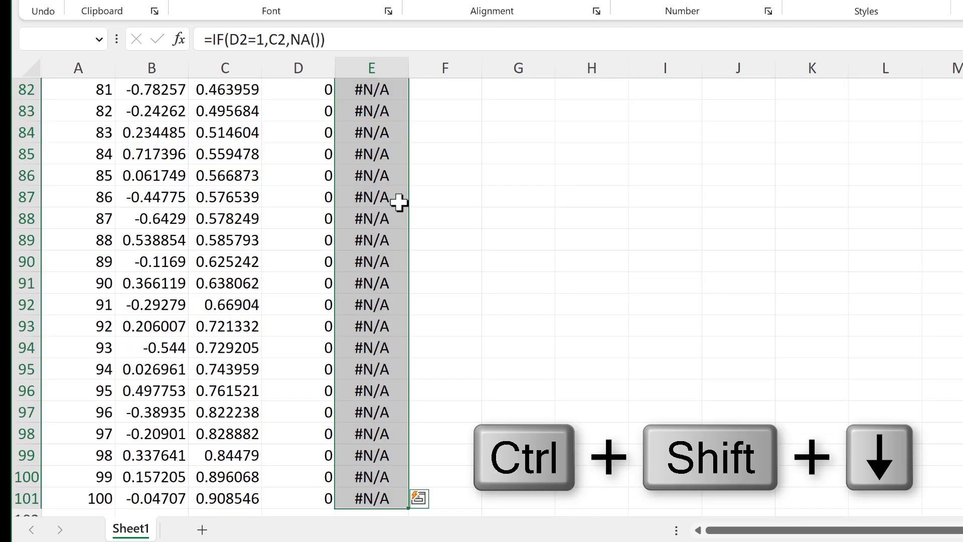
key(ctrl+c)
scroll(550, 204, up, 20)
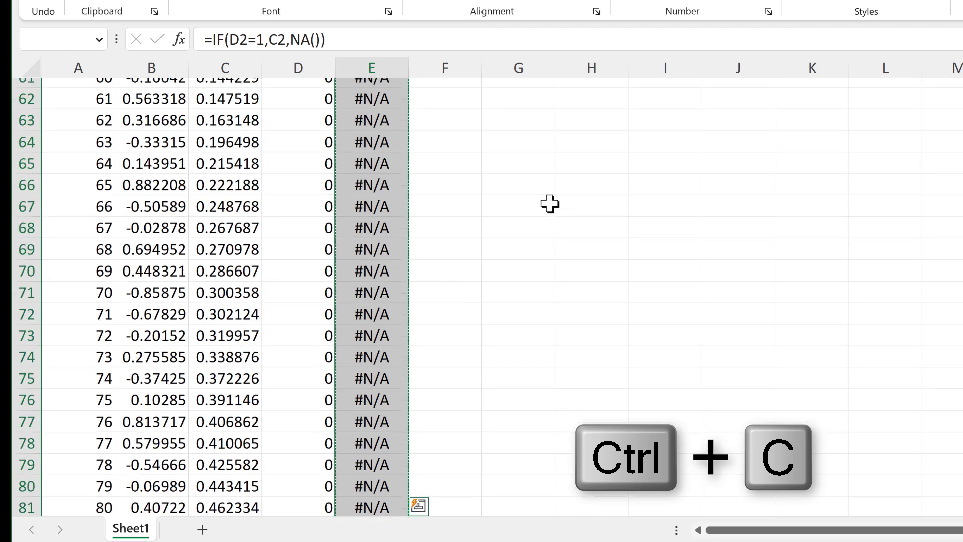
scroll(554, 213, up, 6)
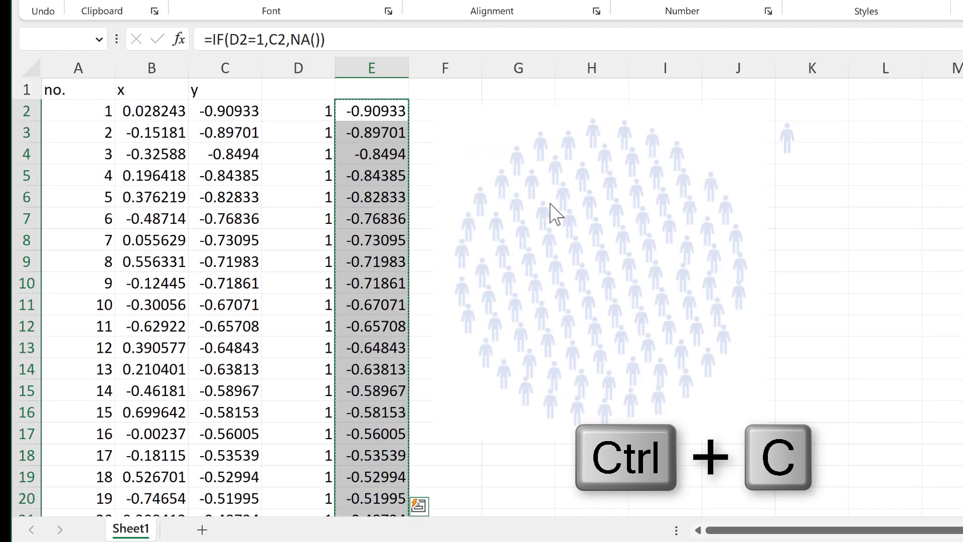
click(457, 114)
key(ctrl+v)
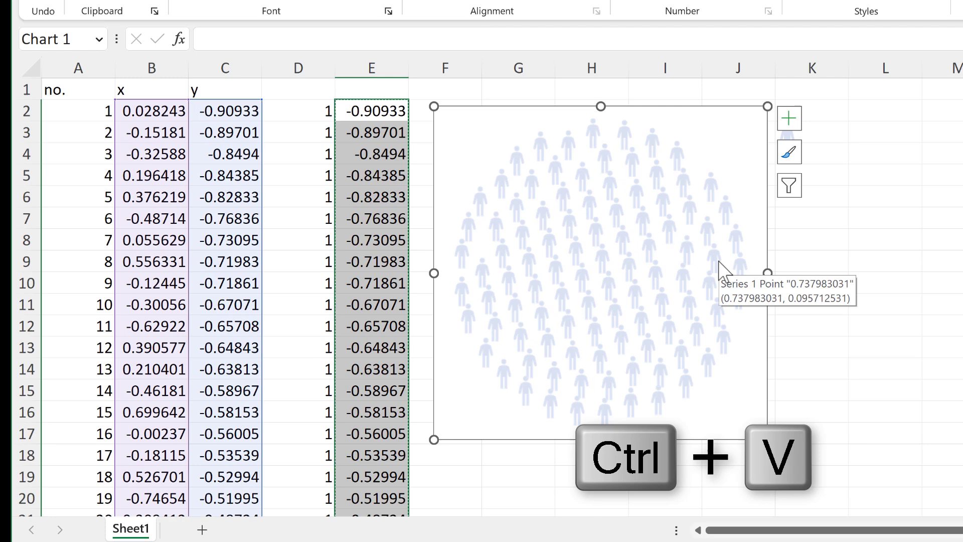
click(851, 239)
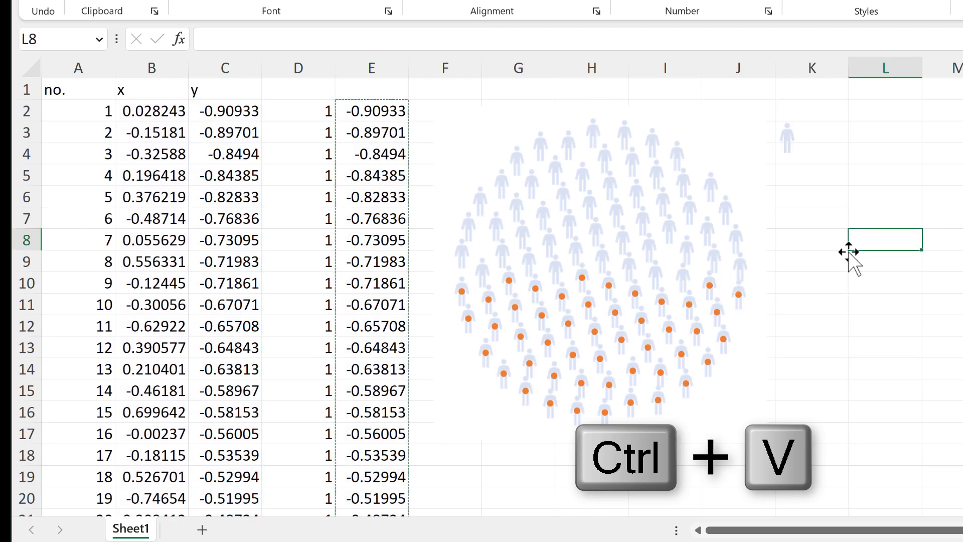
key(Escape)
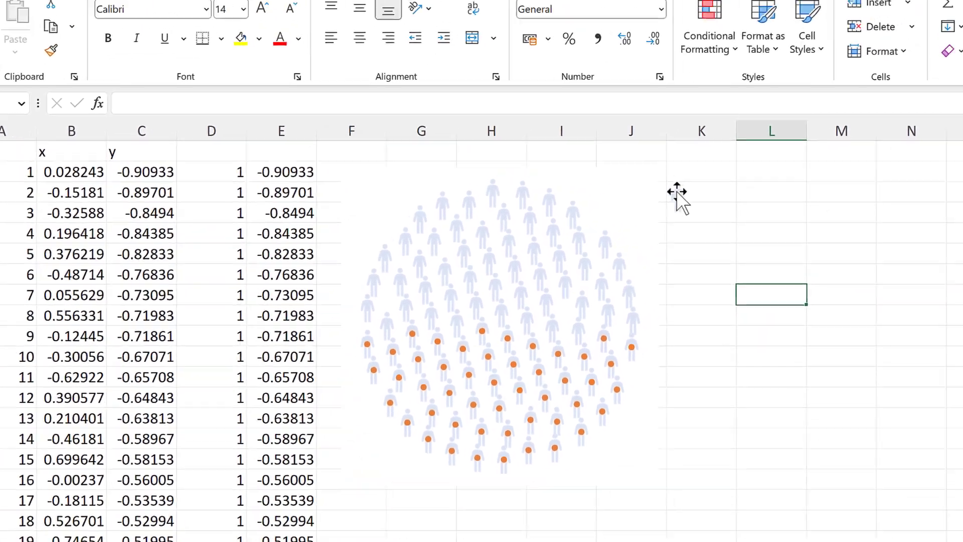
- Recolour the small person icon near K3 with a dark blue fill
click(787, 138)
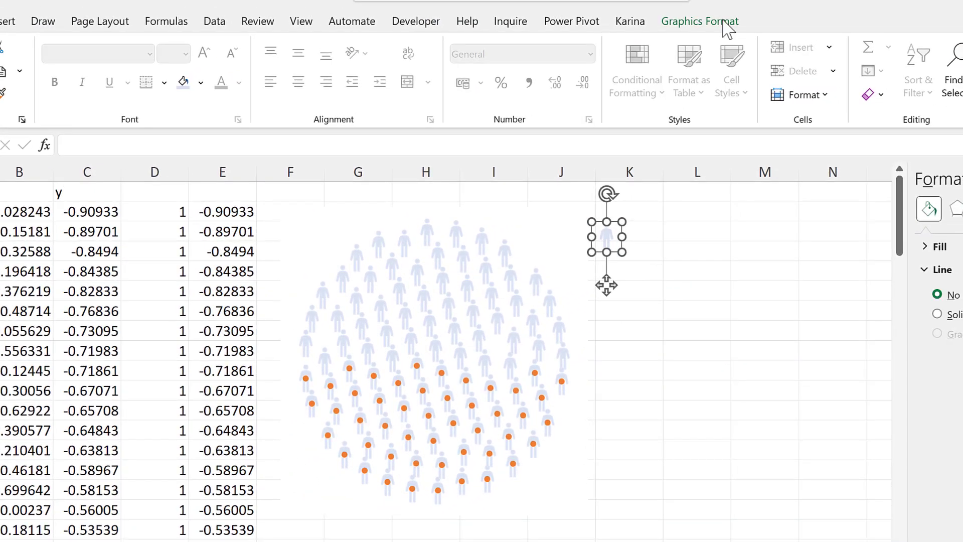
click(727, 26)
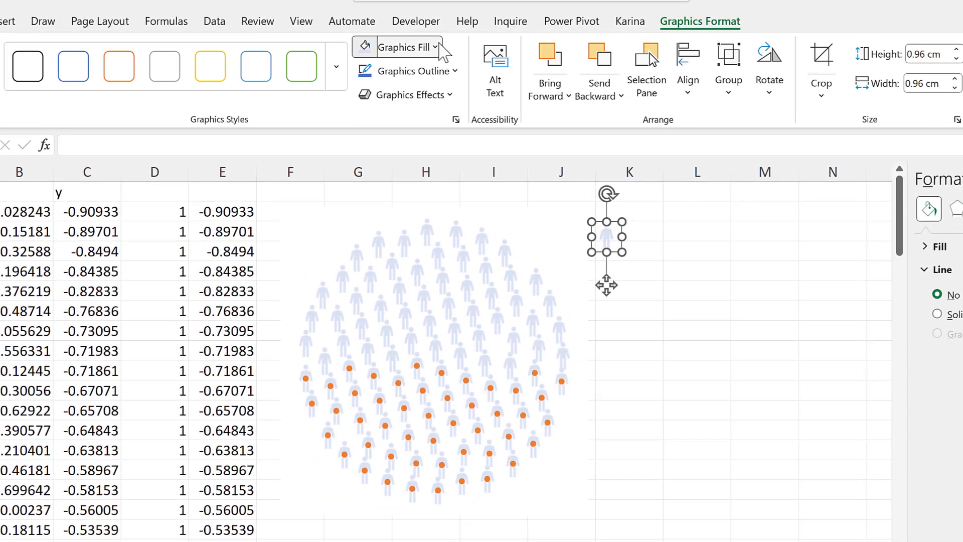
click(435, 47)
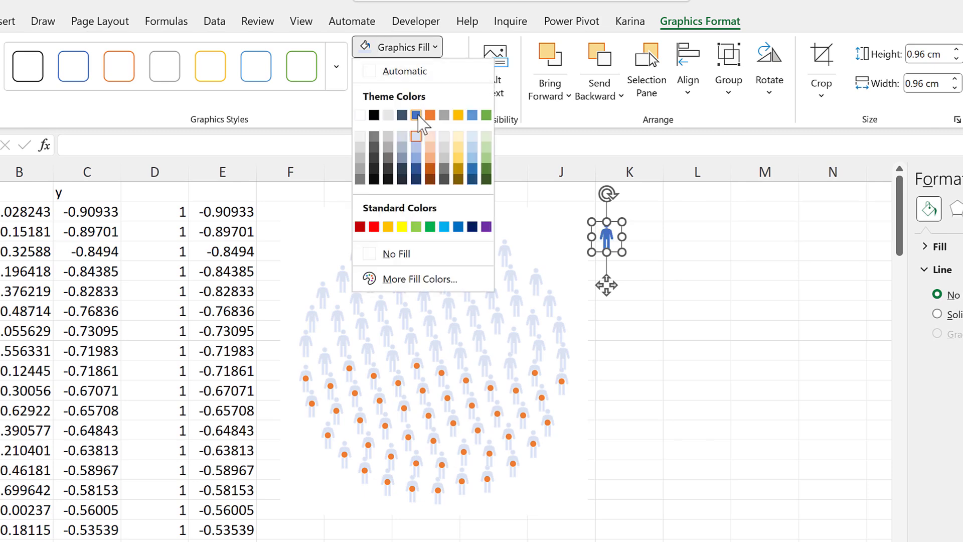
click(417, 114)
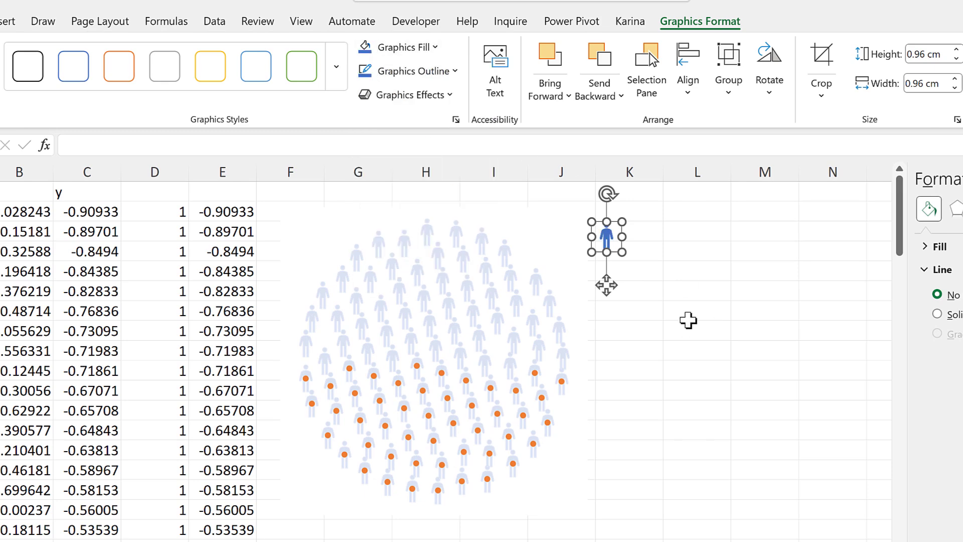
- Paste the dark blue icon as the markers of the chart's lower series
key(ctrl+c)
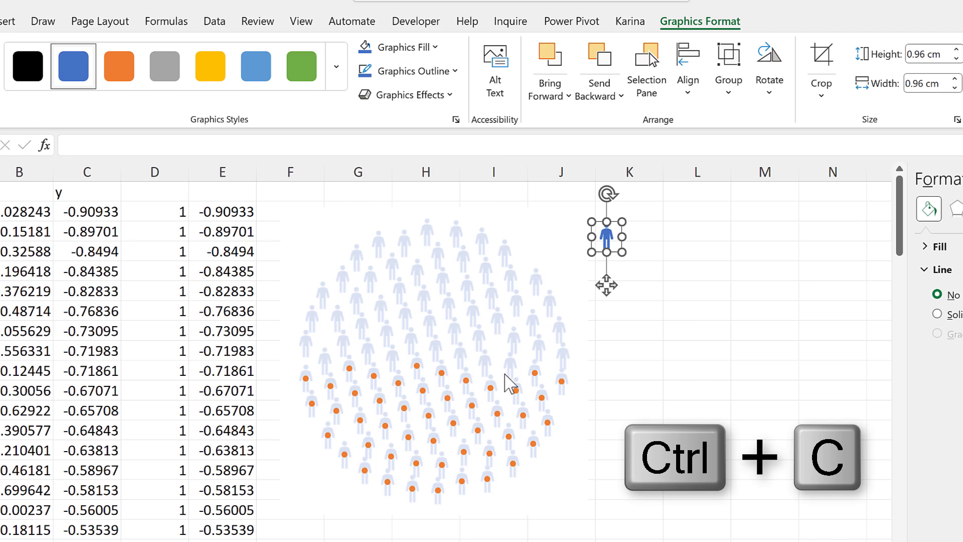
click(507, 382)
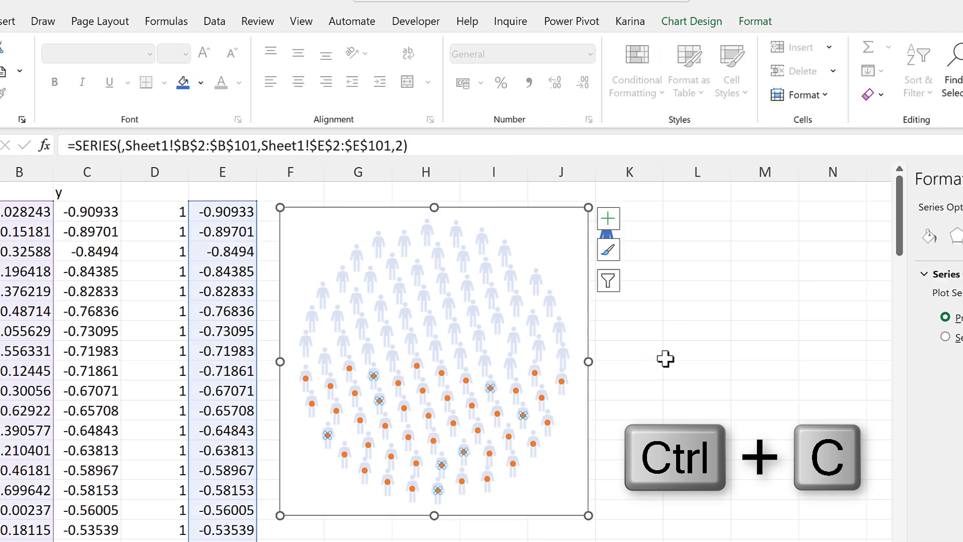
key(ctrl+v)
click(665, 333)
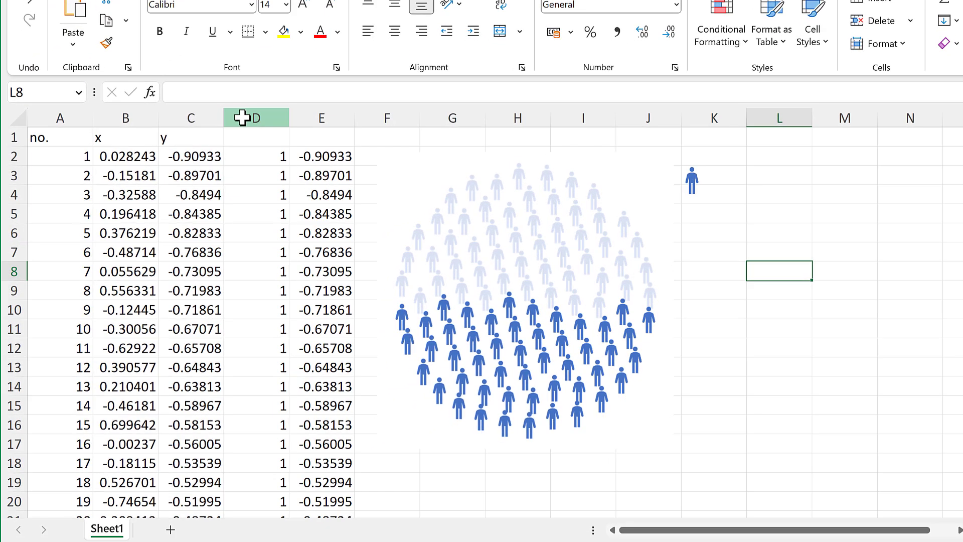
- Insert a new column D and fill =RAND() from D2 down all data rows
click(243, 125)
right_click(245, 125)
click(315, 284)
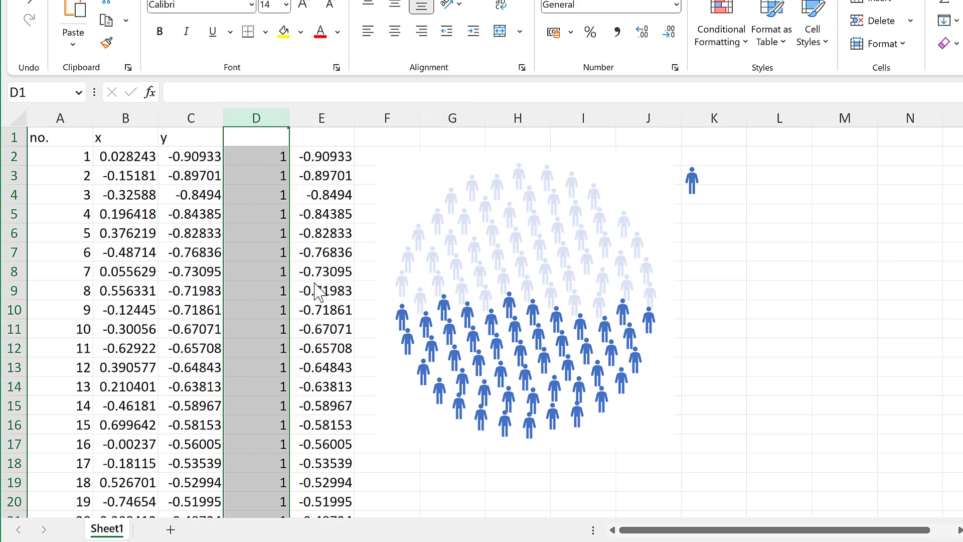
click(263, 157)
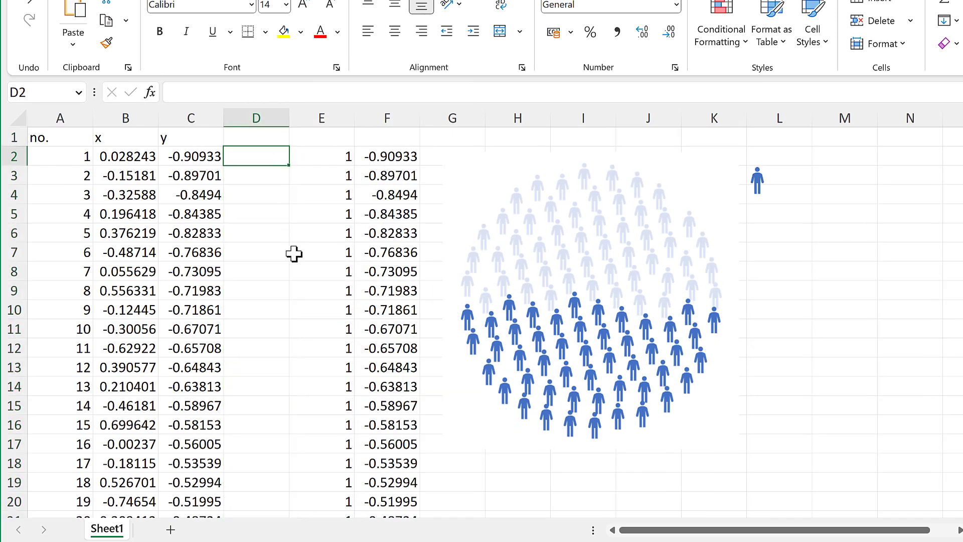
text(=rand)
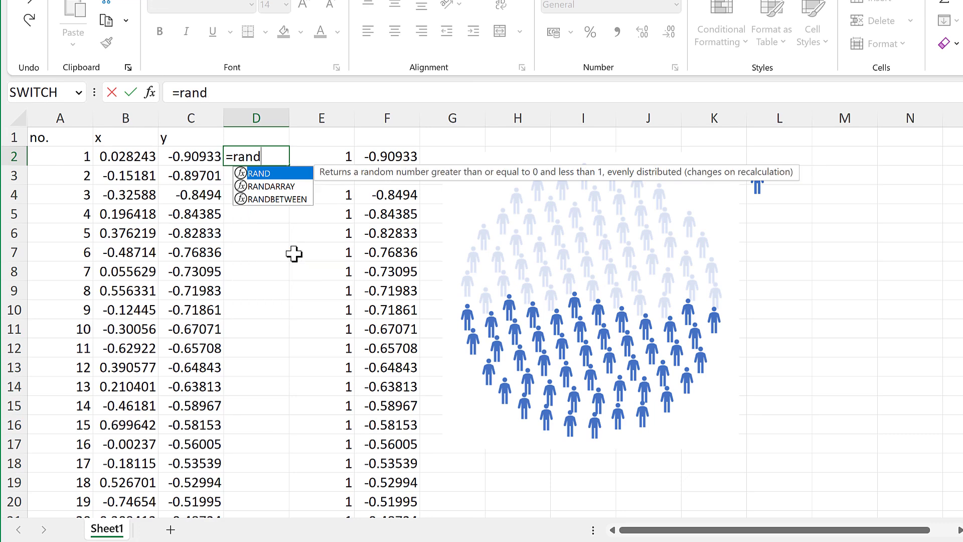
text(())
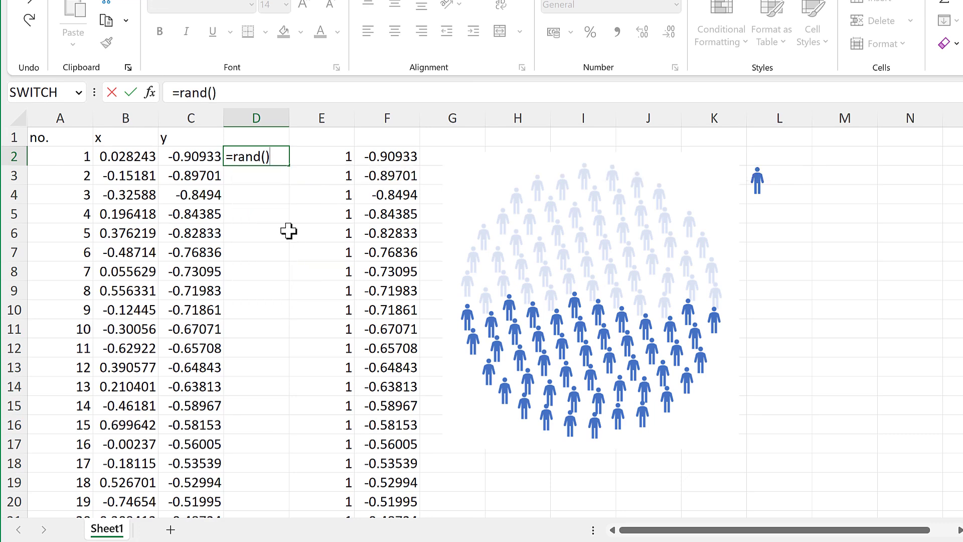
key(Return)
click(279, 159)
double_click(290, 164)
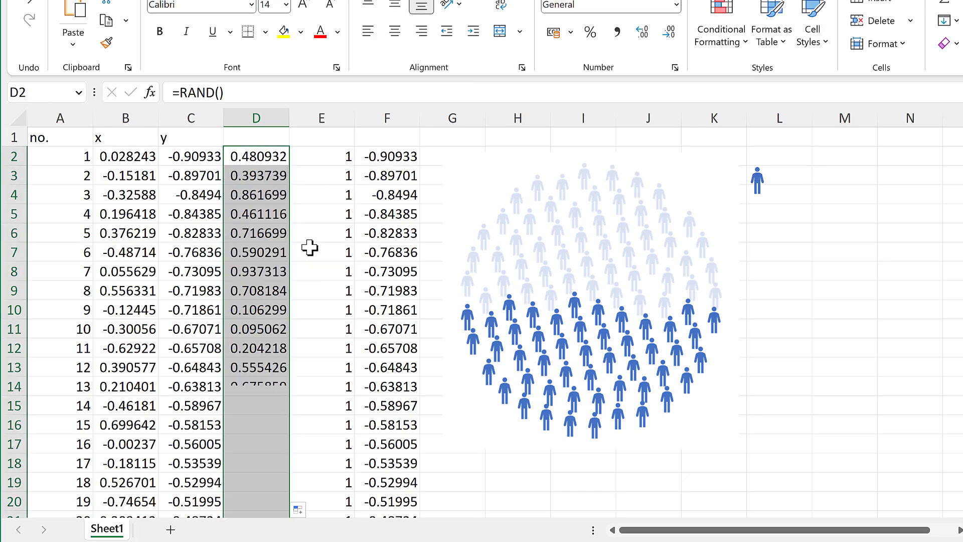
- Replace the RAND() formulas in column D with their fixed values
right_click(261, 162)
click(296, 124)
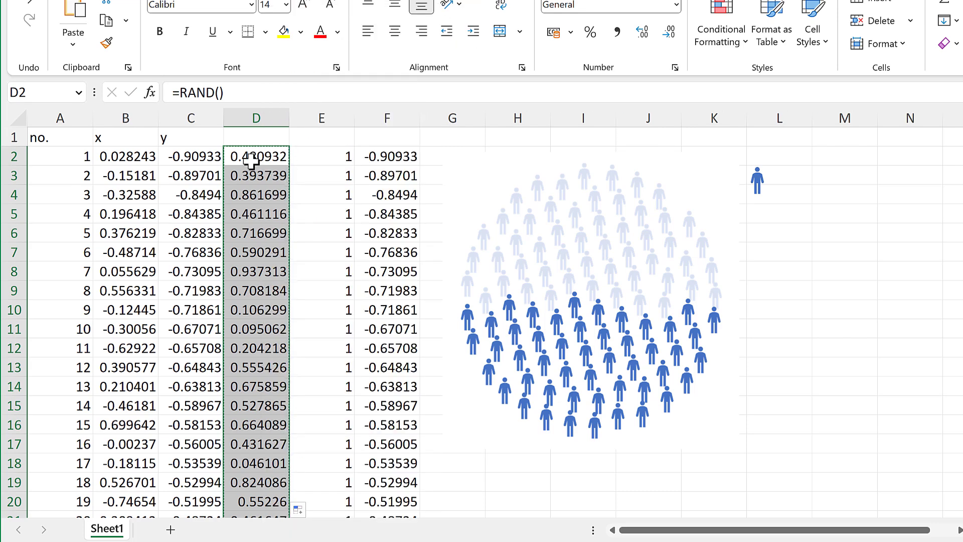
right_click(251, 161)
click(313, 171)
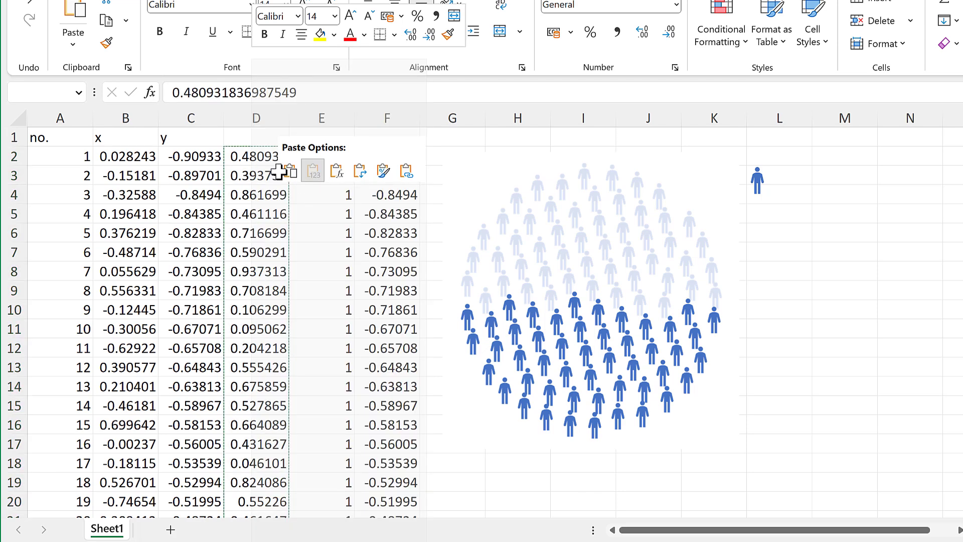
key(Down)
key(Escape)
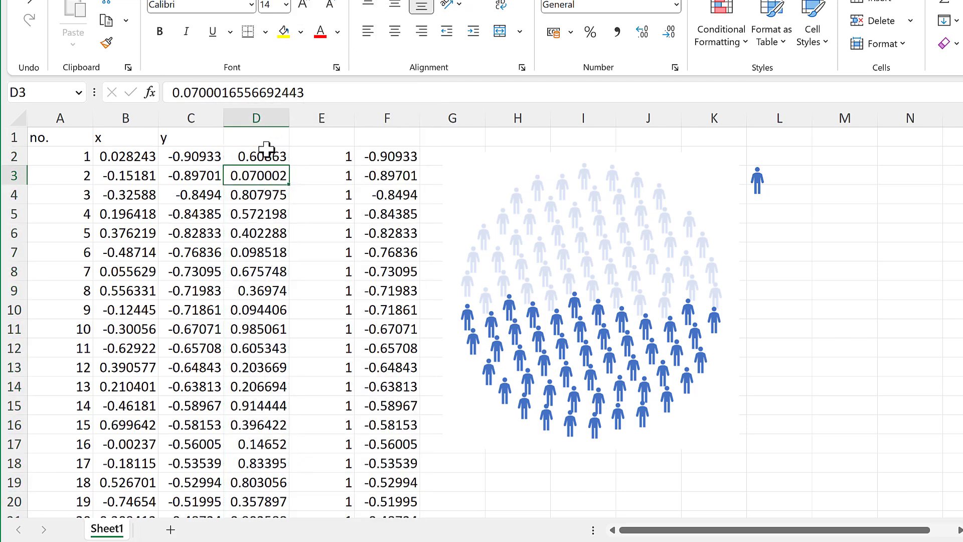
- Sort D2:E101 smallest to largest by the random numbers
drag(271, 156, 305, 156)
key(ctrl+shift+Down)
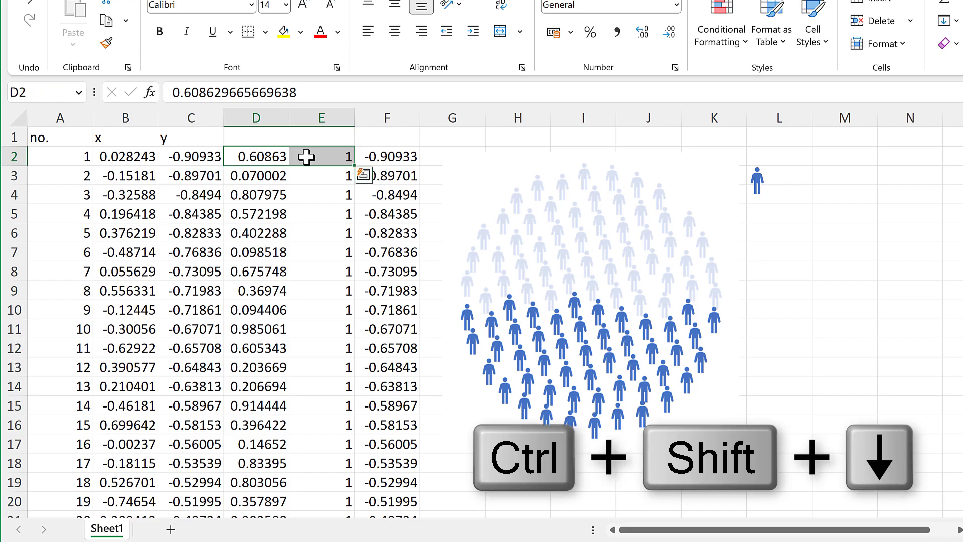
scroll(306, 157, up, 20)
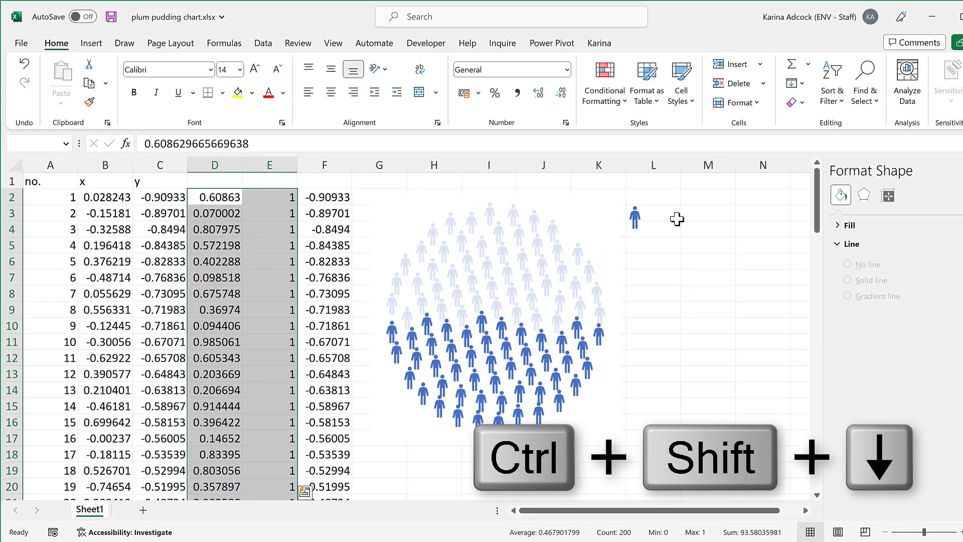
click(822, 99)
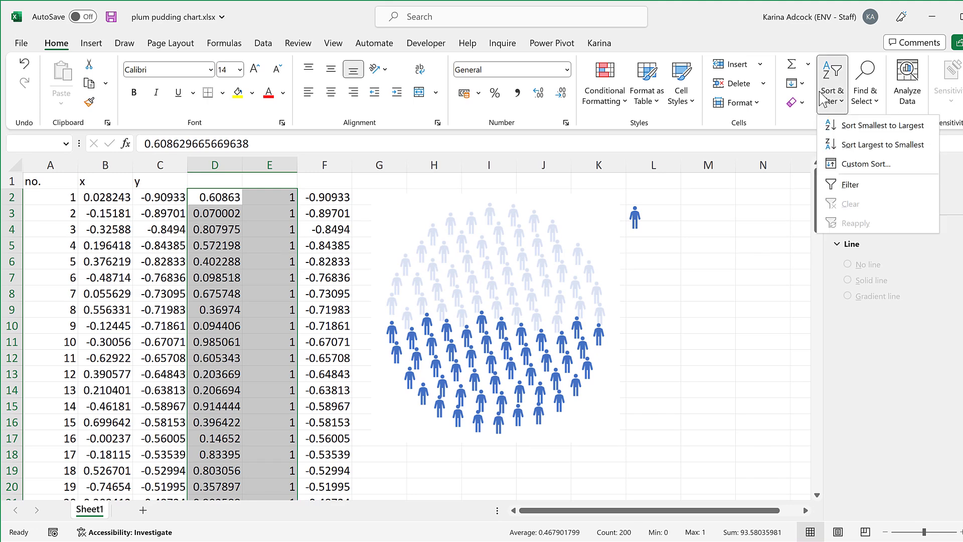
click(855, 128)
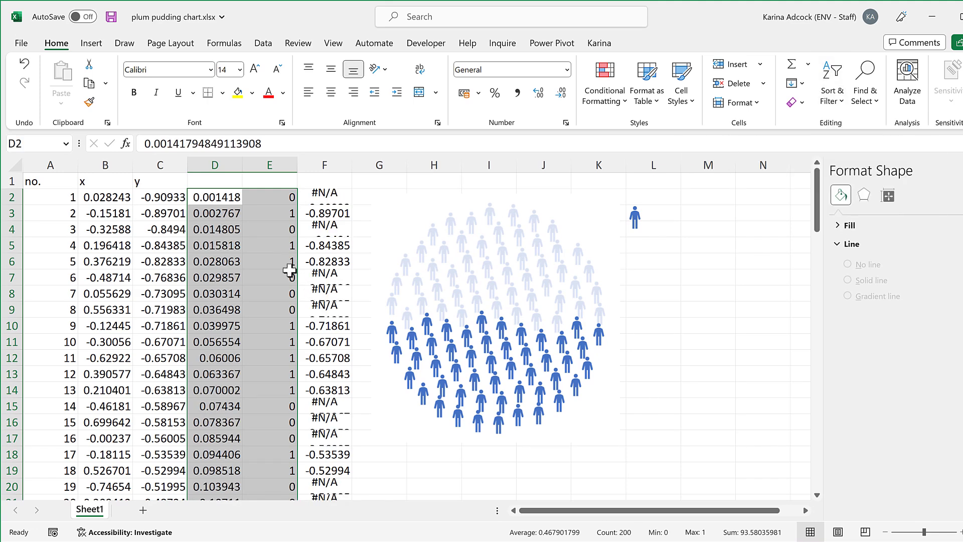
click(279, 213)
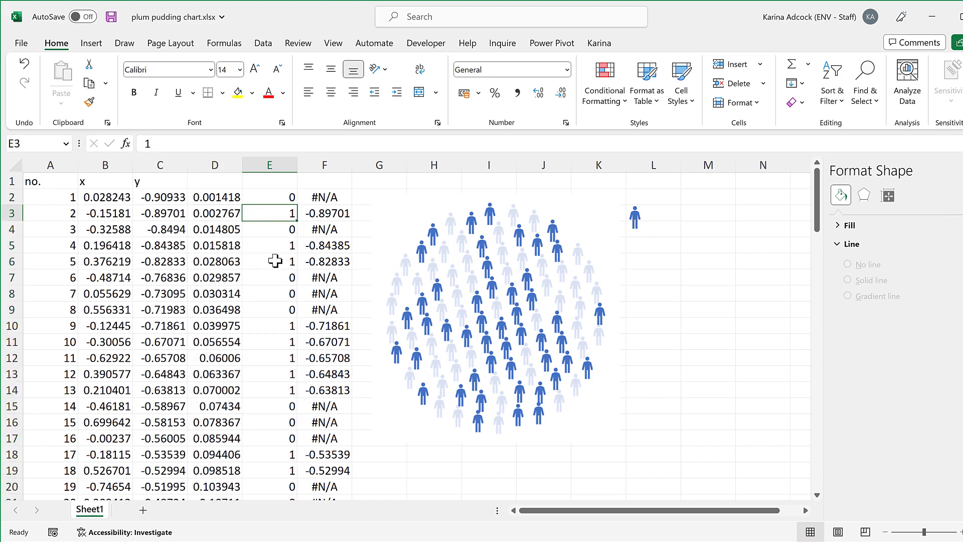
scroll(275, 261, down, 18)
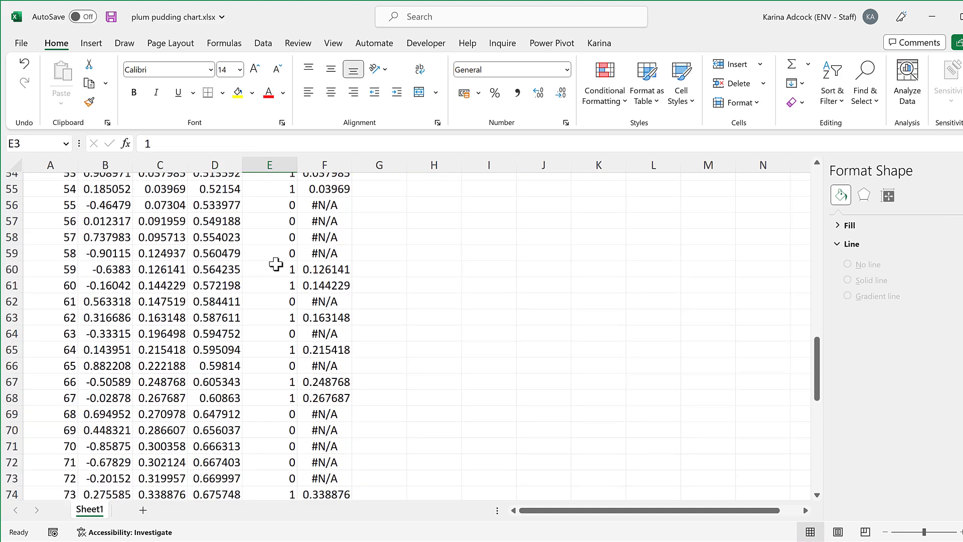
scroll(276, 264, down, 9)
scroll(280, 263, up, 14)
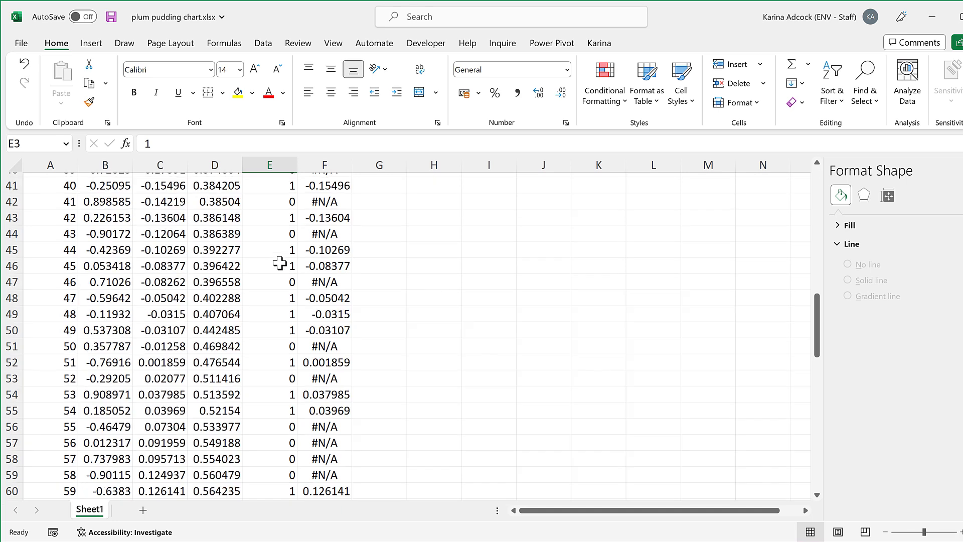
scroll(280, 263, up, 13)
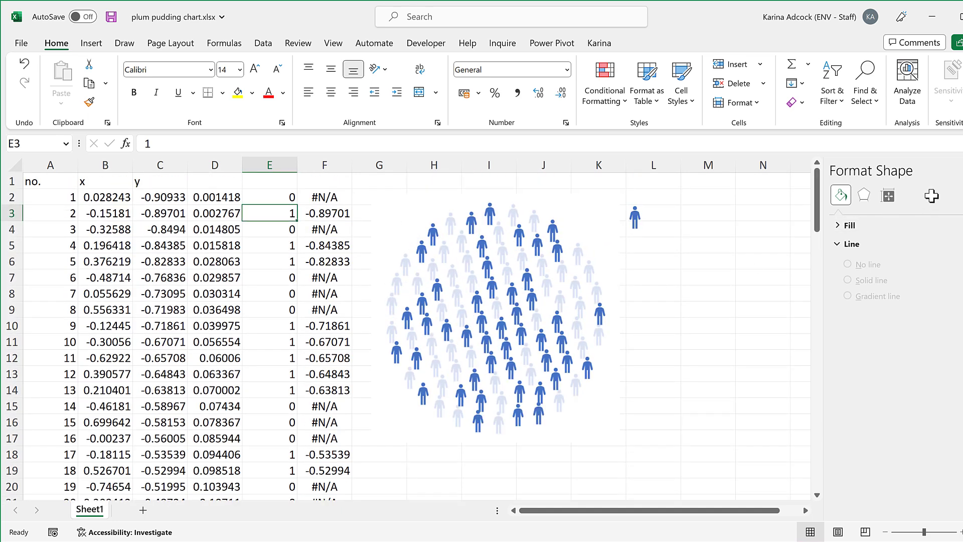
- Close the Format Shape pane and select an empty cell such as M6
click(955, 170)
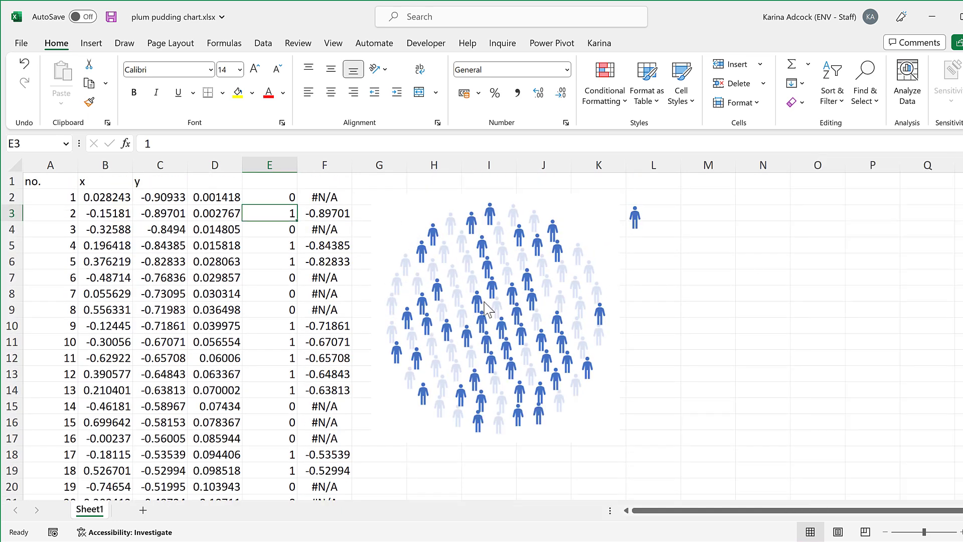
click(704, 266)
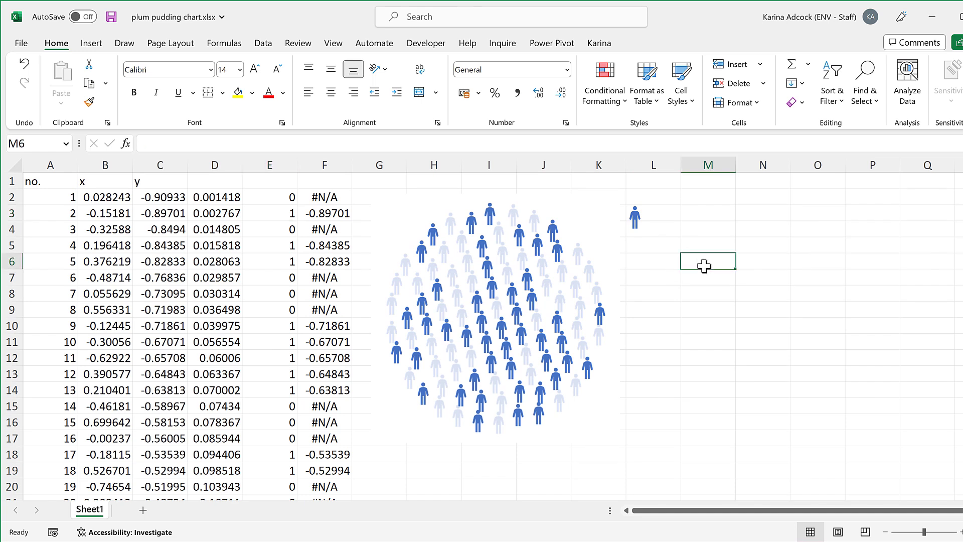